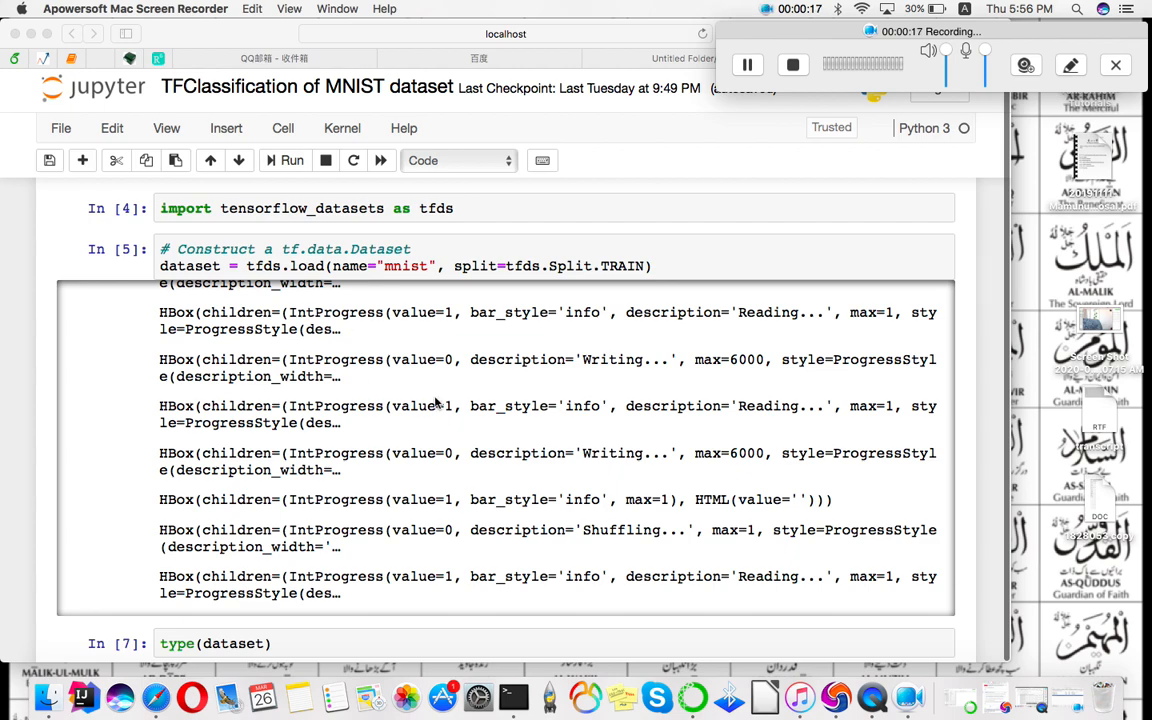
{"action": "scroll", "coordinate": [510, 647], "scroll_direction": "down", "scroll_amount": 3}
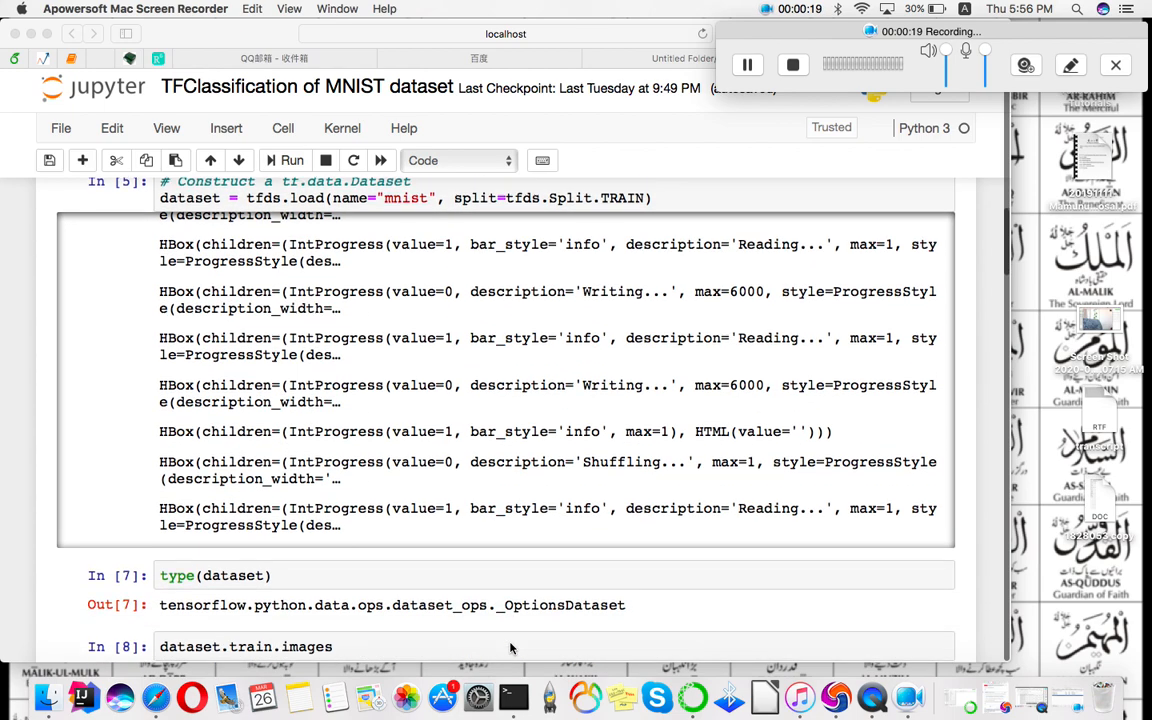
{"action": "scroll", "coordinate": [510, 647], "scroll_direction": "down", "scroll_amount": 1}
{"action": "scroll", "coordinate": [510, 647], "scroll_direction": "down", "scroll_amount": 5}
{"action": "scroll", "coordinate": [510, 647], "scroll_direction": "down", "scroll_amount": 1}
{"action": "scroll", "coordinate": [530, 610], "scroll_direction": "down", "scroll_amount": 1}
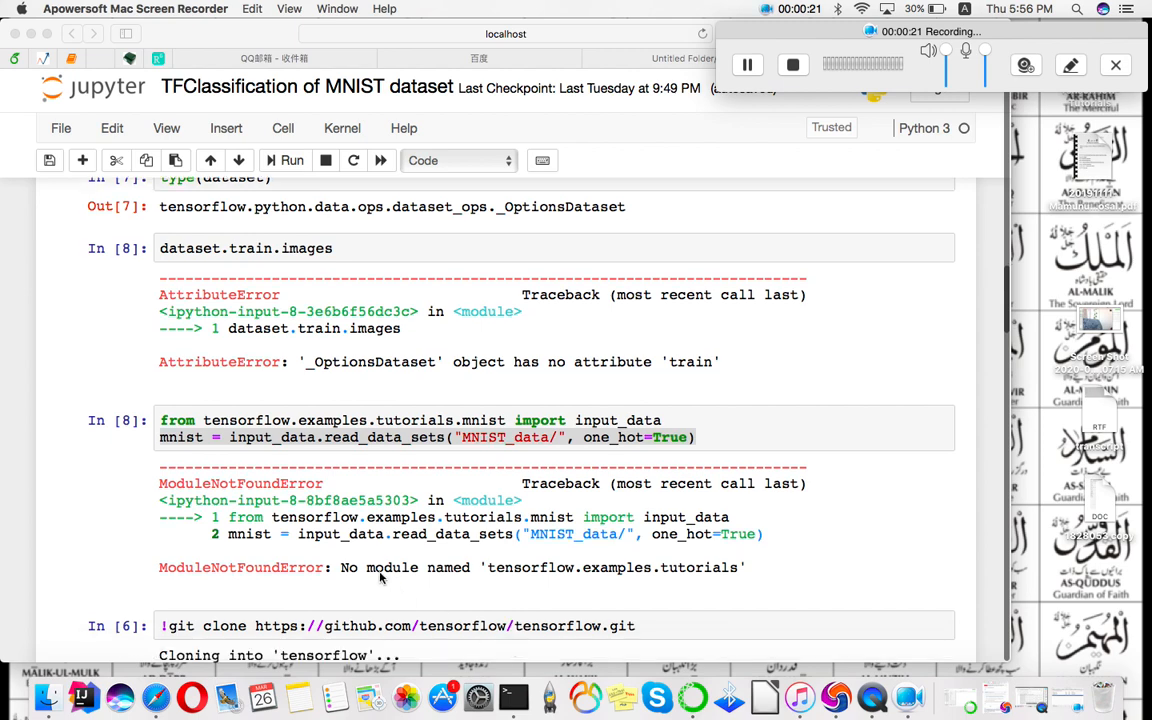
Step: Inspect the ModuleNotFoundError naming the missing module tensorflow.examples.tutorials
{"action": "left_click", "coordinate": [500, 567]}
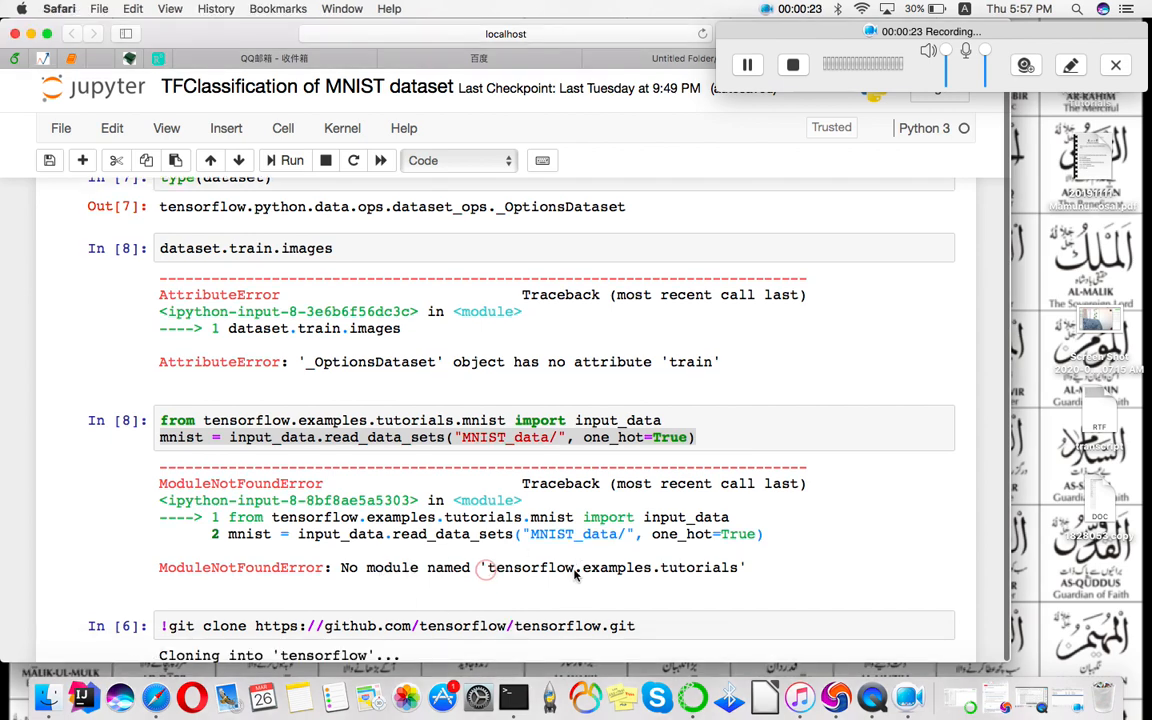
{"action": "left_click", "coordinate": [607, 567]}
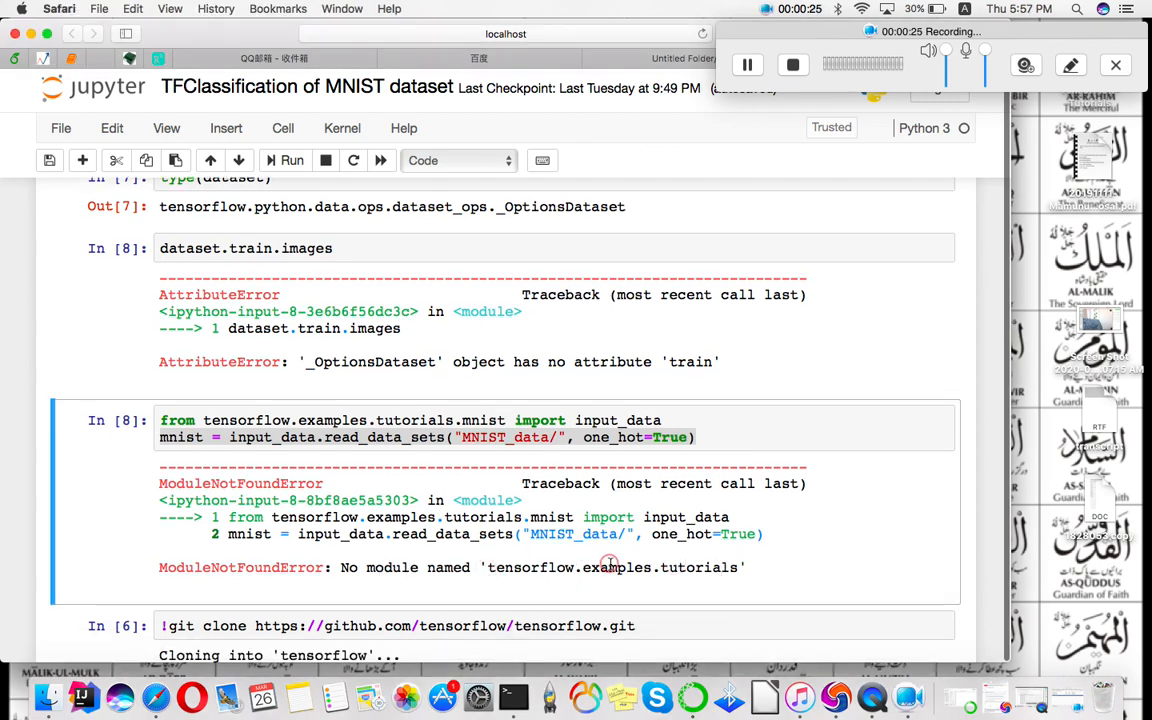
{"action": "triple_click", "coordinate": [605, 567]}
{"action": "double_click", "coordinate": [603, 567]}
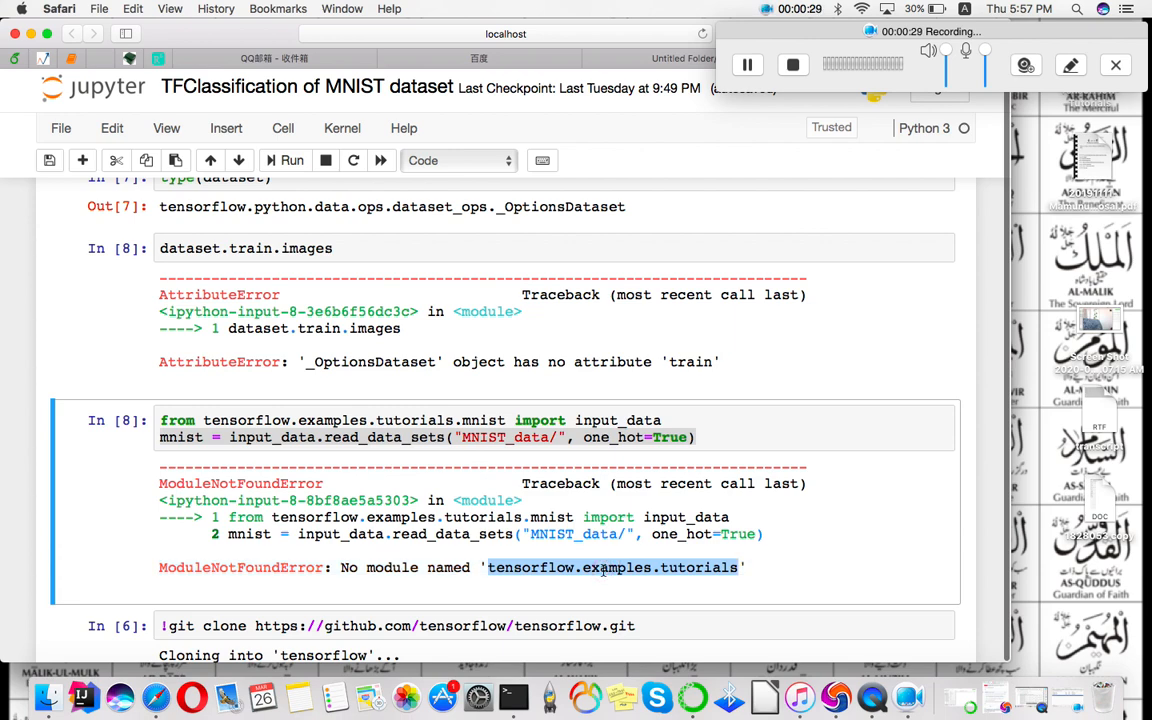
{"action": "left_click", "coordinate": [614, 528]}
{"action": "scroll", "coordinate": [617, 519], "scroll_direction": "up", "scroll_amount": 3}
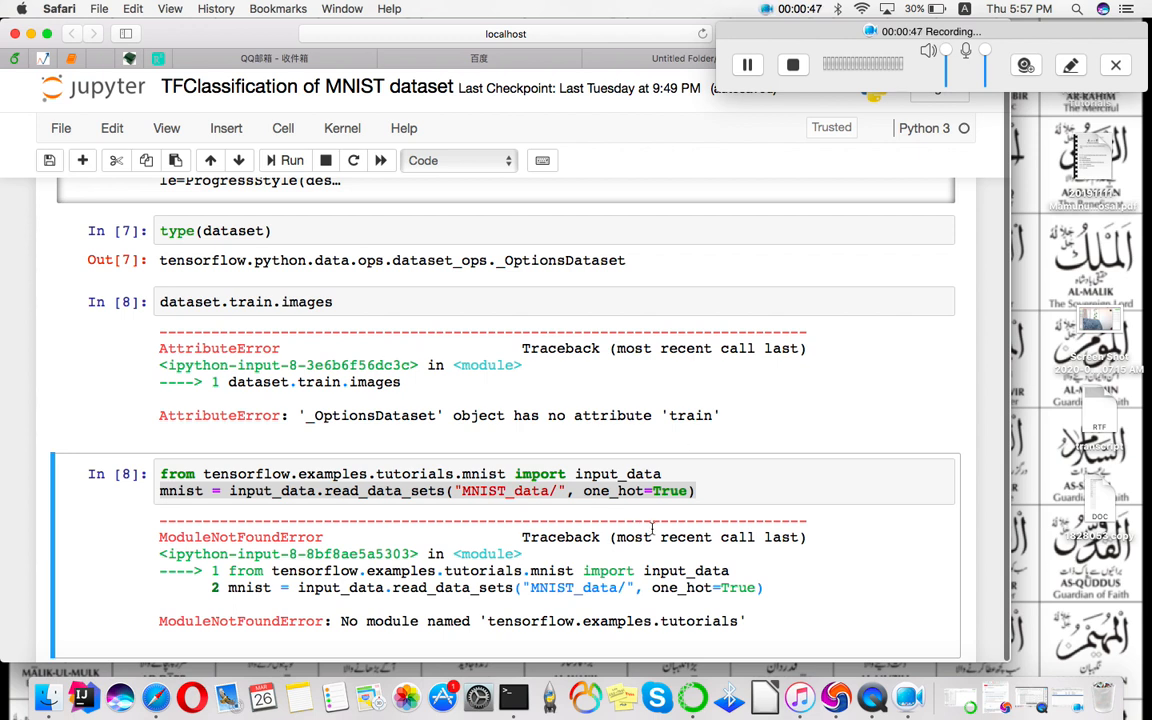
{"action": "scroll", "coordinate": [670, 570], "scroll_direction": "down", "scroll_amount": 2}
{"action": "scroll", "coordinate": [670, 560], "scroll_direction": "down", "scroll_amount": 2}
{"action": "scroll", "coordinate": [600, 580], "scroll_direction": "down", "scroll_amount": 1}
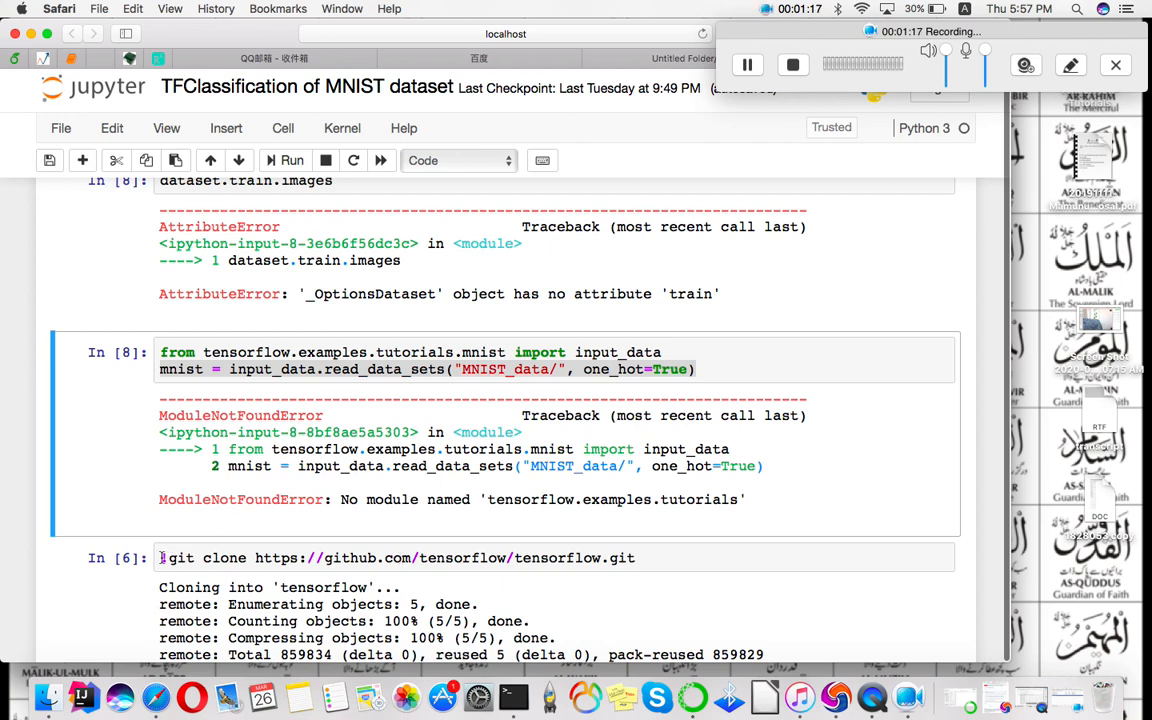
Step: Highlight the git clone command and its completed clone output lines
{"action": "left_click_drag", "start_coordinate": [161, 558], "coordinate": [327, 558]}
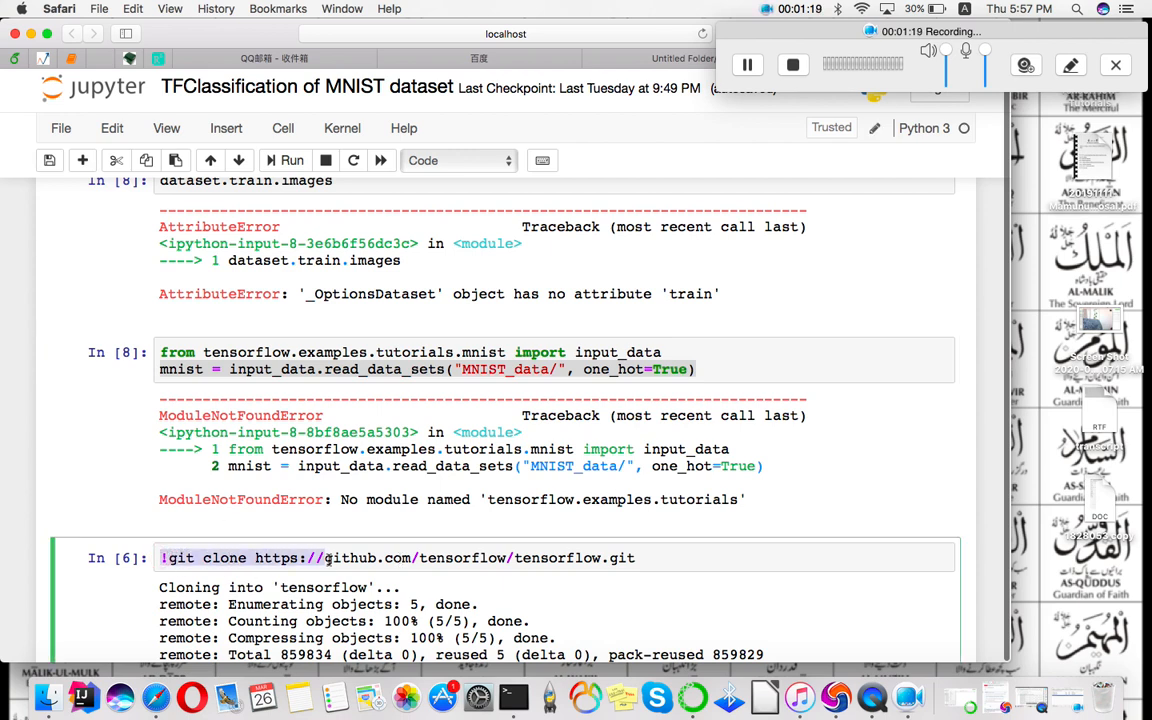
{"action": "left_click_drag", "start_coordinate": [327, 558], "coordinate": [643, 559]}
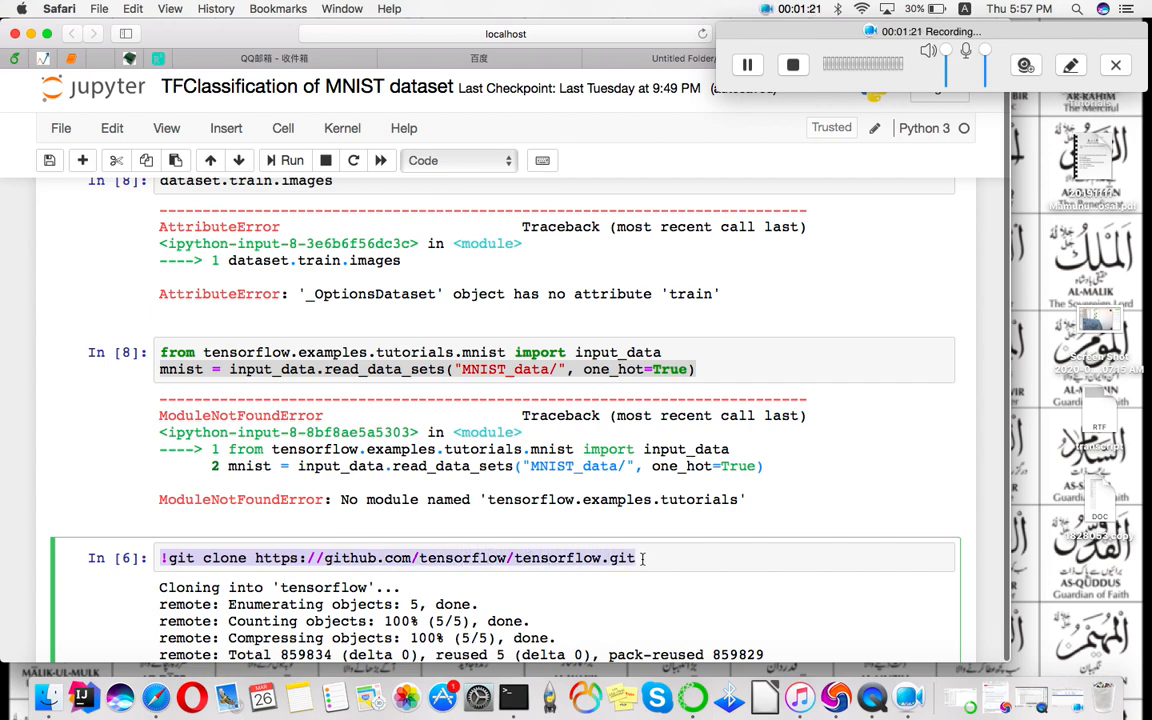
{"action": "scroll", "coordinate": [793, 548], "scroll_direction": "down", "scroll_amount": 2}
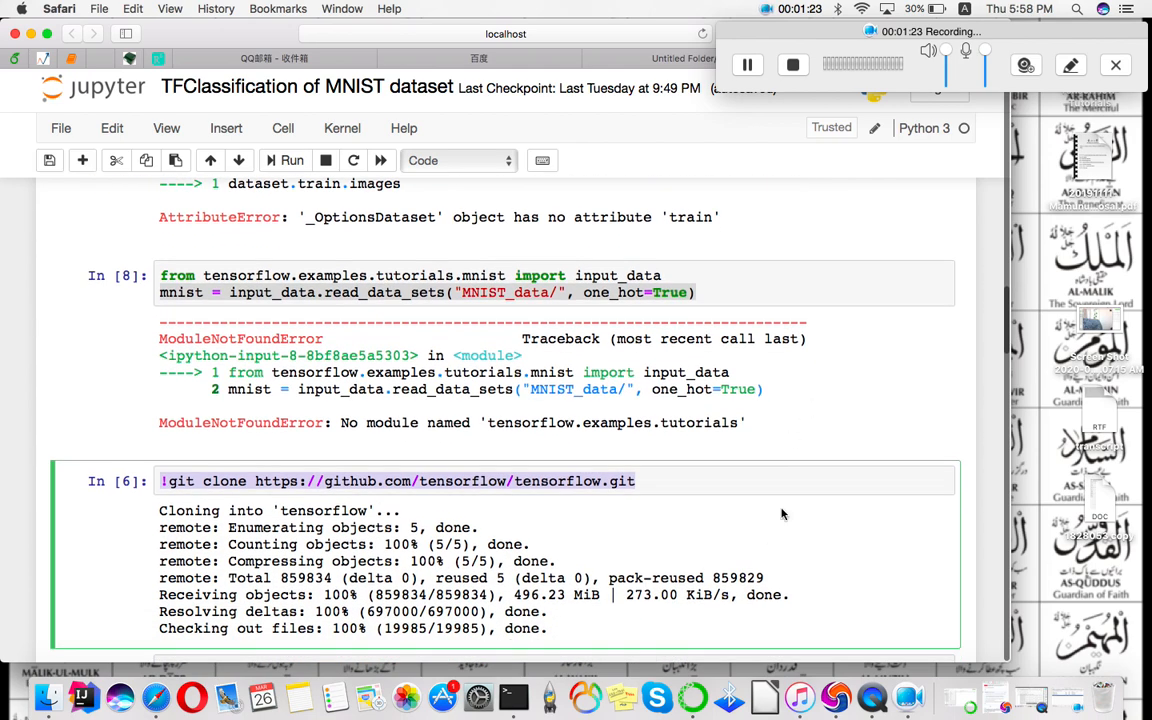
{"action": "scroll", "coordinate": [780, 565], "scroll_direction": "down", "scroll_amount": 1}
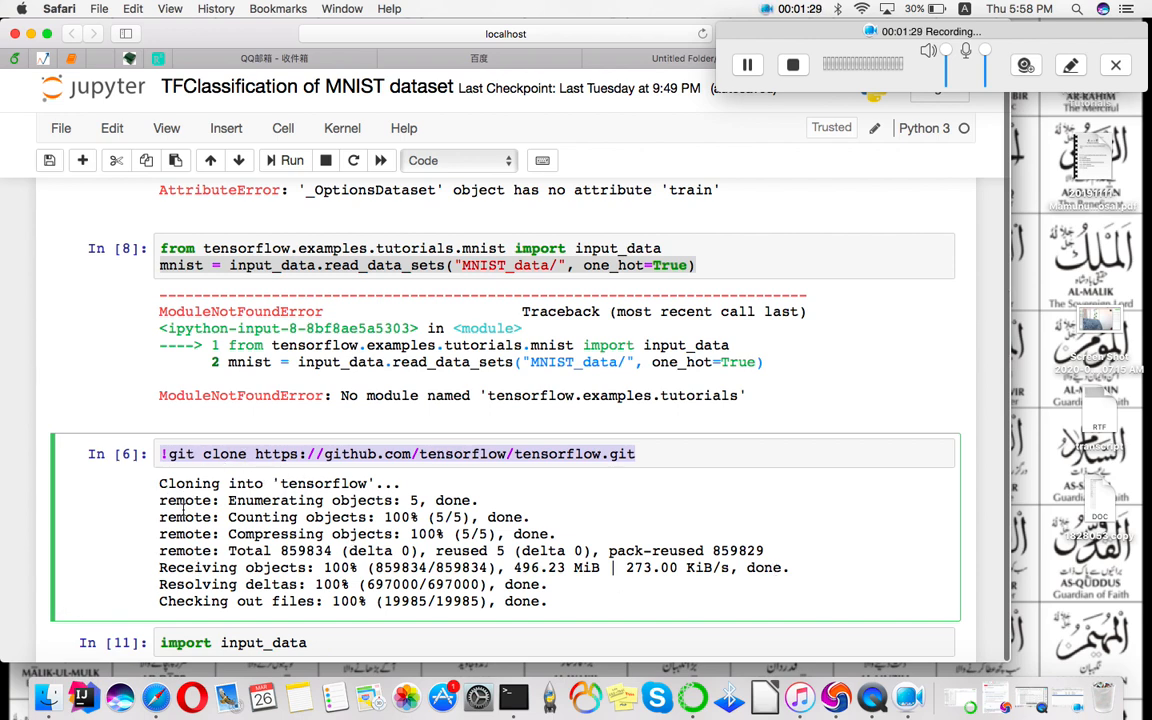
{"action": "left_click_drag", "start_coordinate": [186, 517], "coordinate": [314, 567]}
Step: Browse tensorflow-master > tensorflow > examples > tutorials > mnist in Finder
{"action": "left_click", "coordinate": [47, 697]}
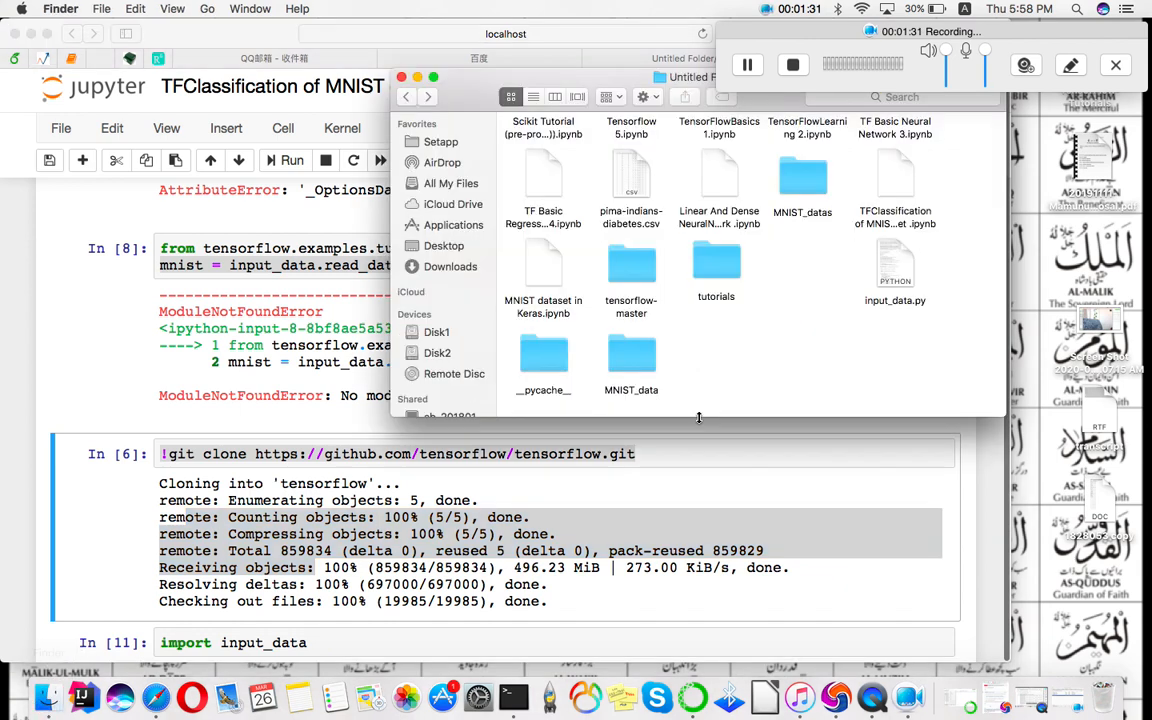
{"action": "left_click", "coordinate": [642, 270]}
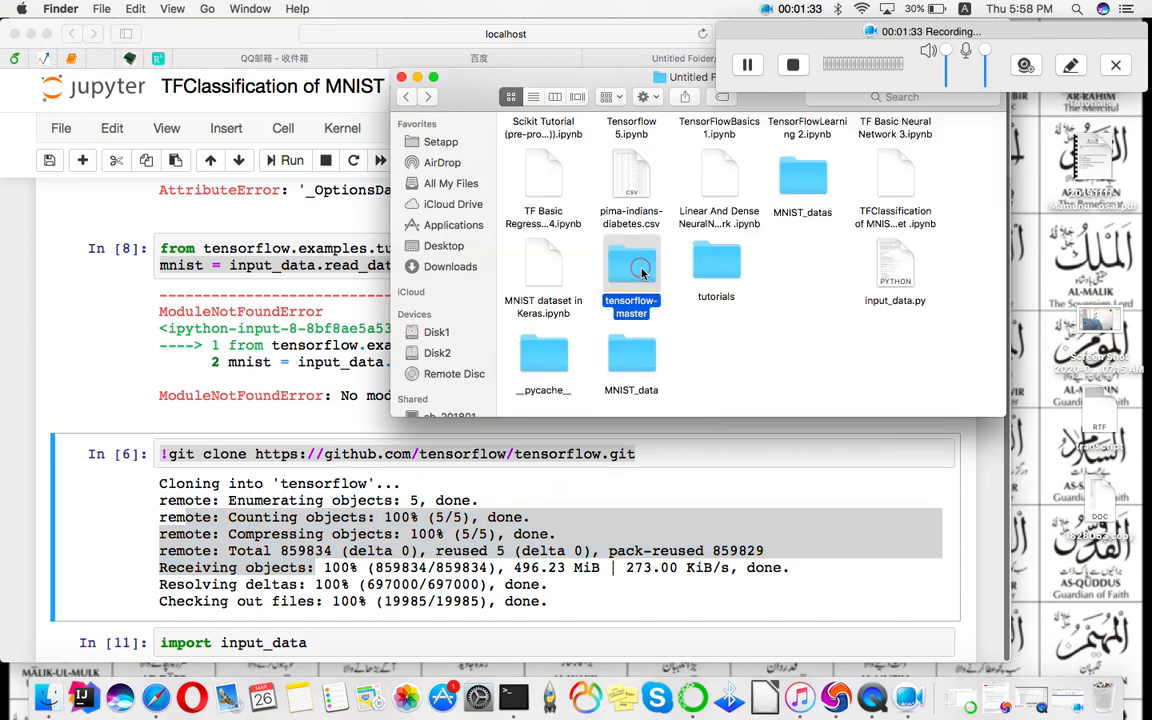
{"action": "double_click", "coordinate": [638, 268]}
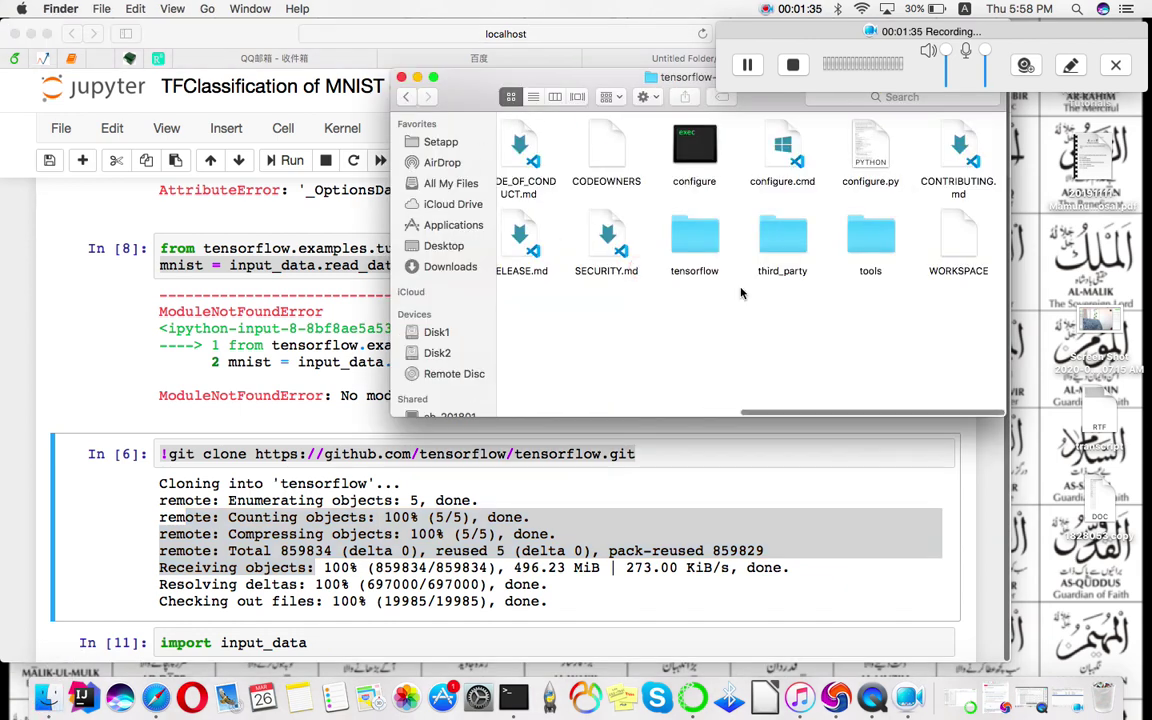
{"action": "left_click", "coordinate": [704, 245]}
{"action": "double_click", "coordinate": [704, 245]}
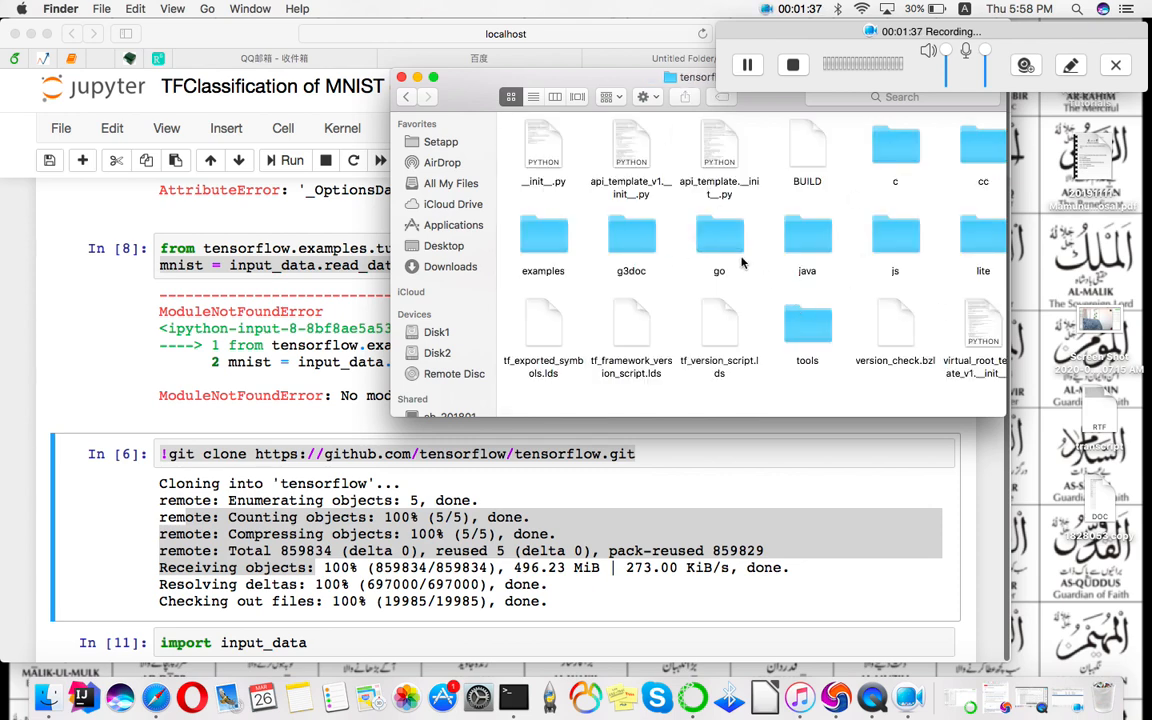
{"action": "scroll", "coordinate": [930, 236], "scroll_direction": "right", "scroll_amount": 5}
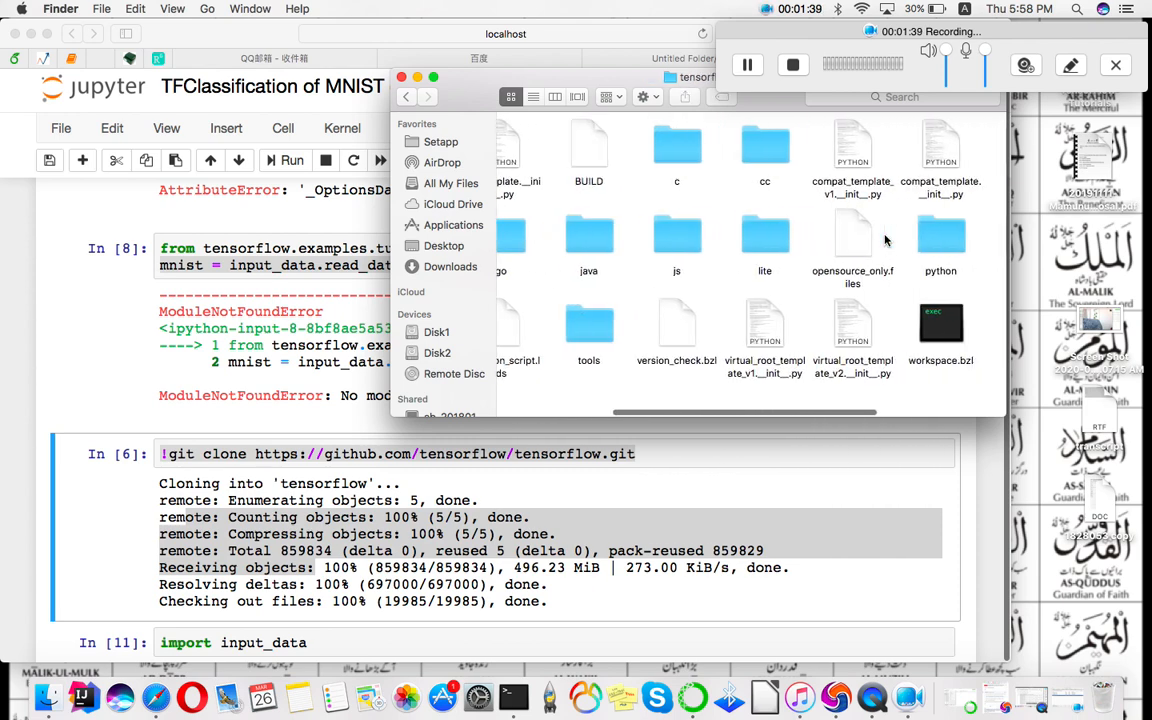
{"action": "scroll", "coordinate": [885, 240], "scroll_direction": "left", "scroll_amount": 5}
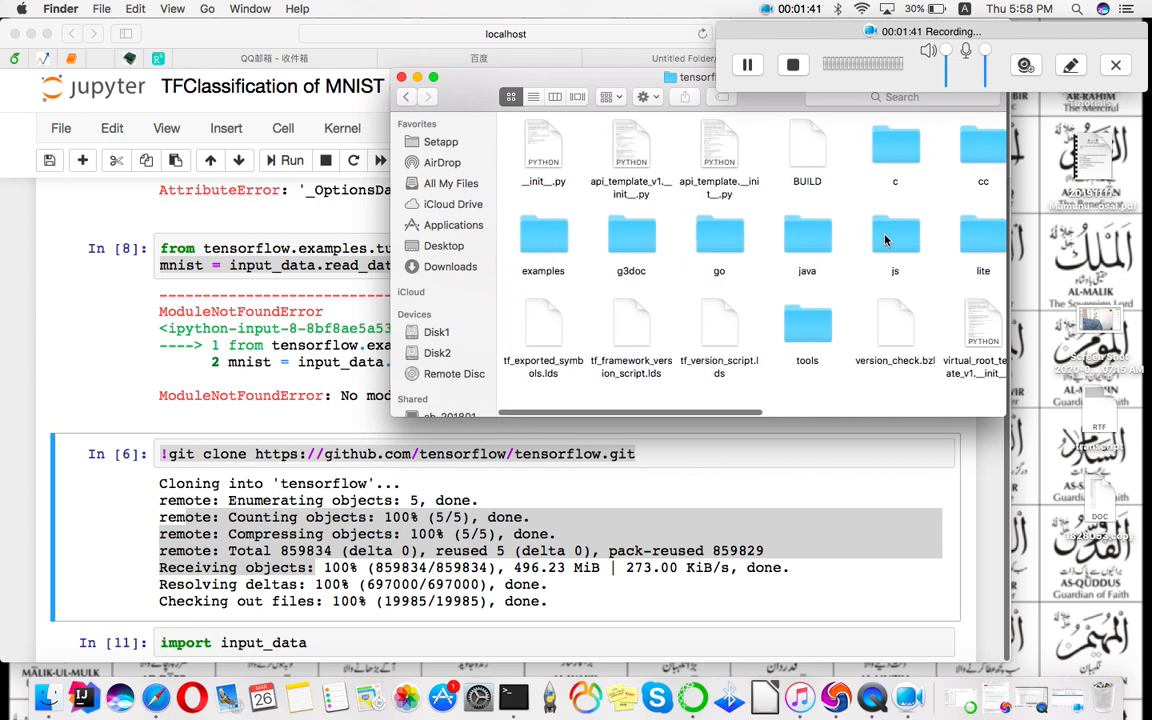
{"action": "double_click", "coordinate": [543, 237]}
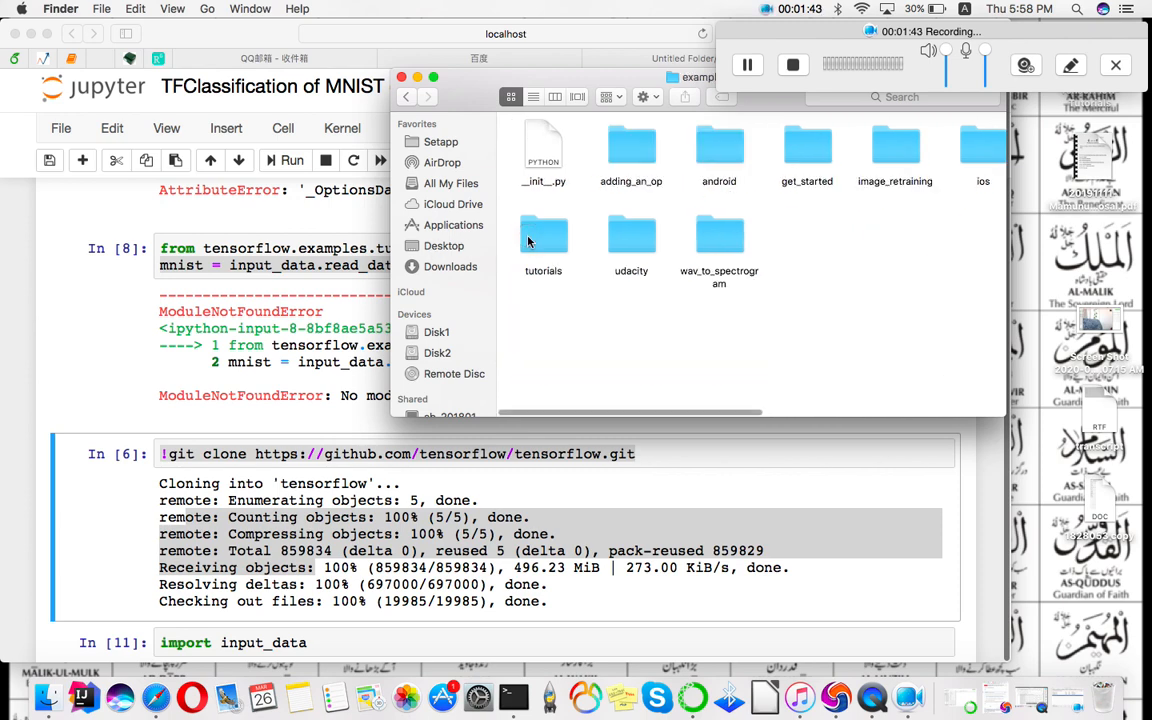
{"action": "double_click", "coordinate": [543, 237]}
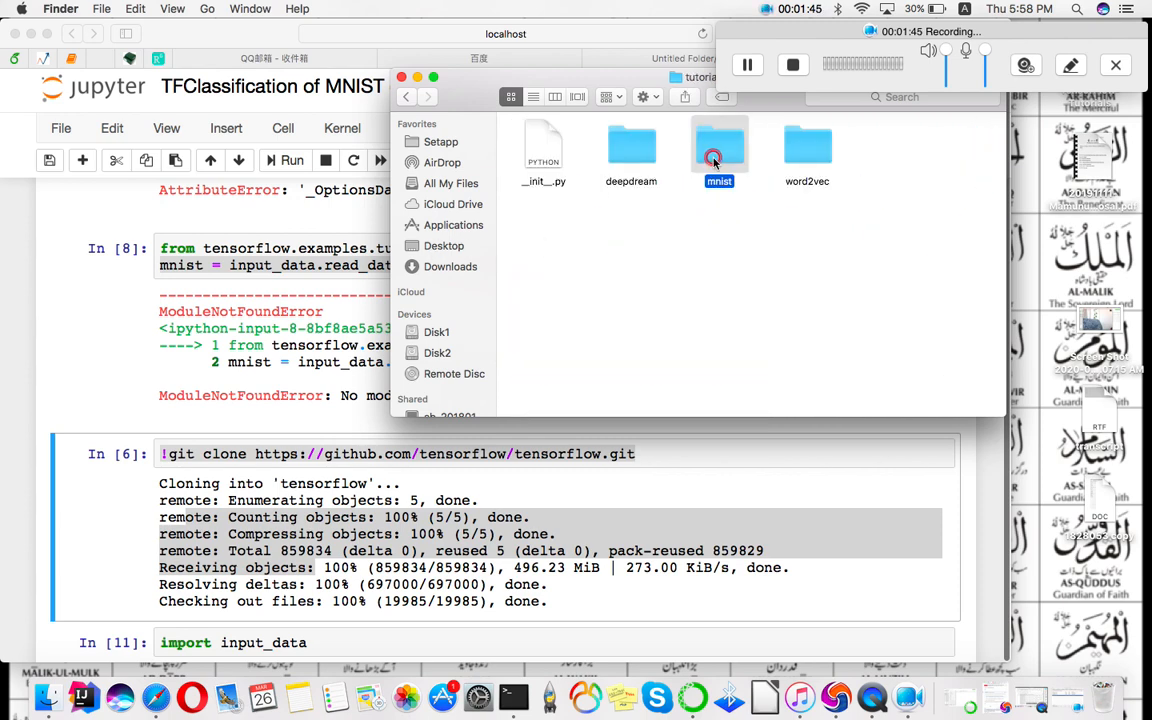
{"action": "double_click", "coordinate": [717, 148]}
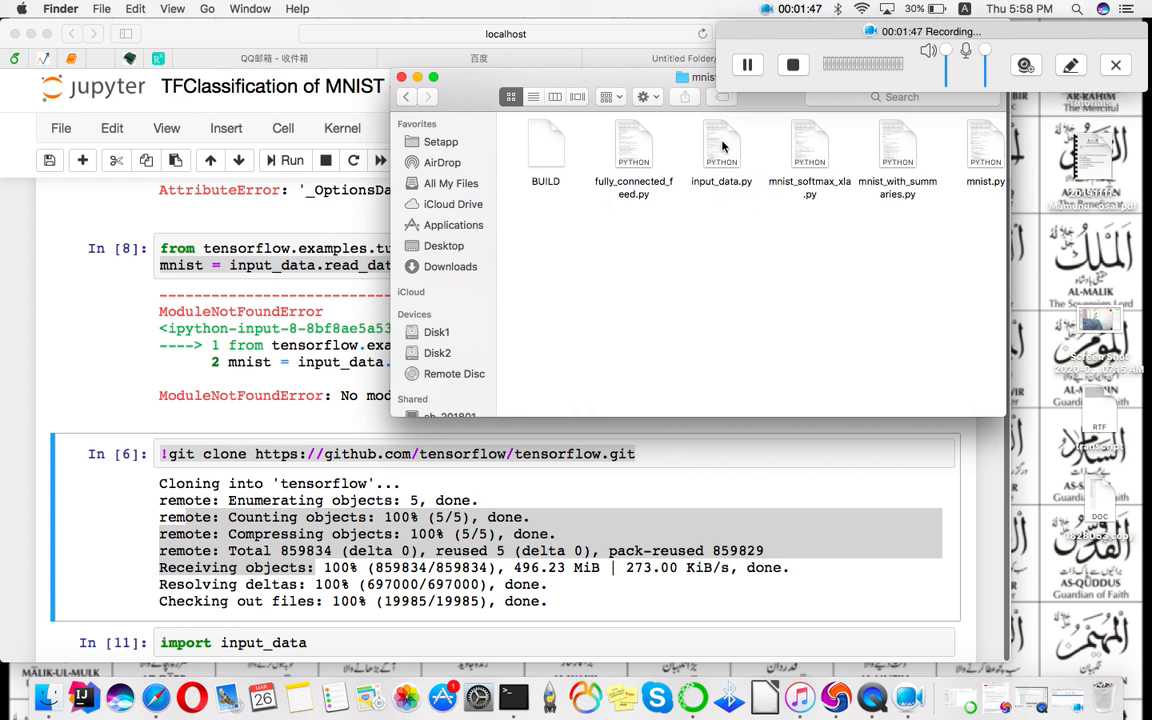
{"action": "left_click_drag", "start_coordinate": [721, 150], "coordinate": [720, 270]}
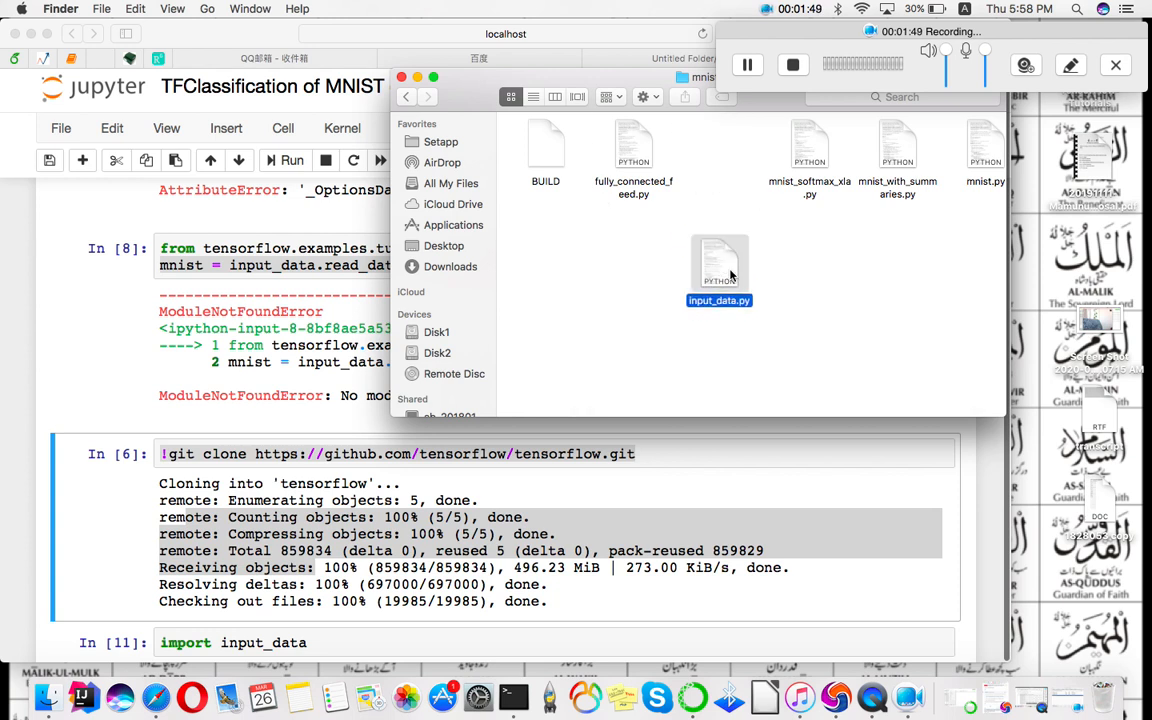
Step: Go back up out of the tensorflow folders to the folder holding the notebooks
{"action": "left_click", "coordinate": [415, 97]}
{"action": "left_click", "coordinate": [415, 97]}
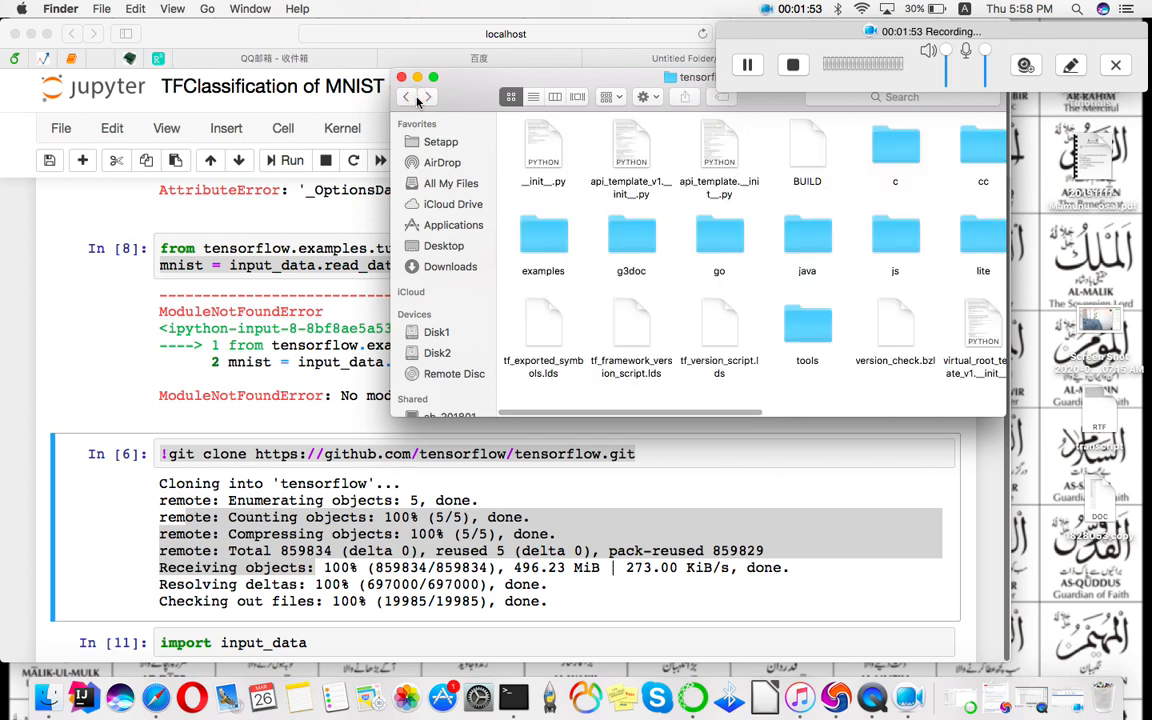
{"action": "scroll", "coordinate": [750, 250], "scroll_direction": "right", "scroll_amount": 4}
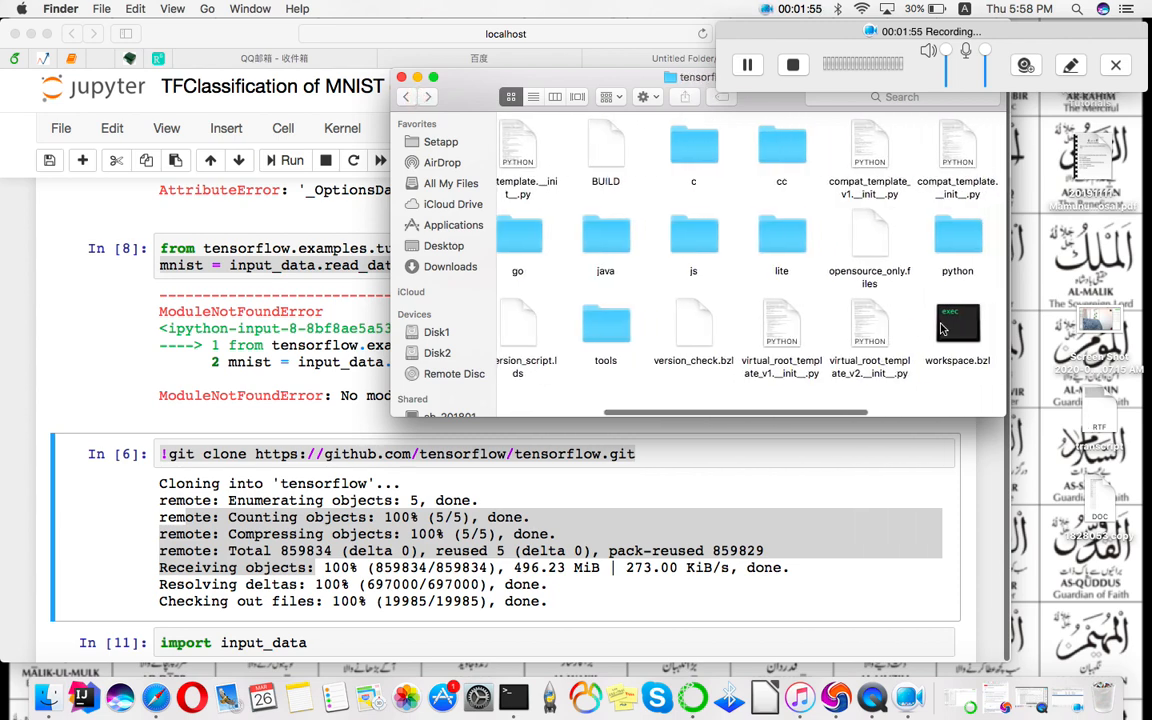
{"action": "key", "text": "super+Up"}
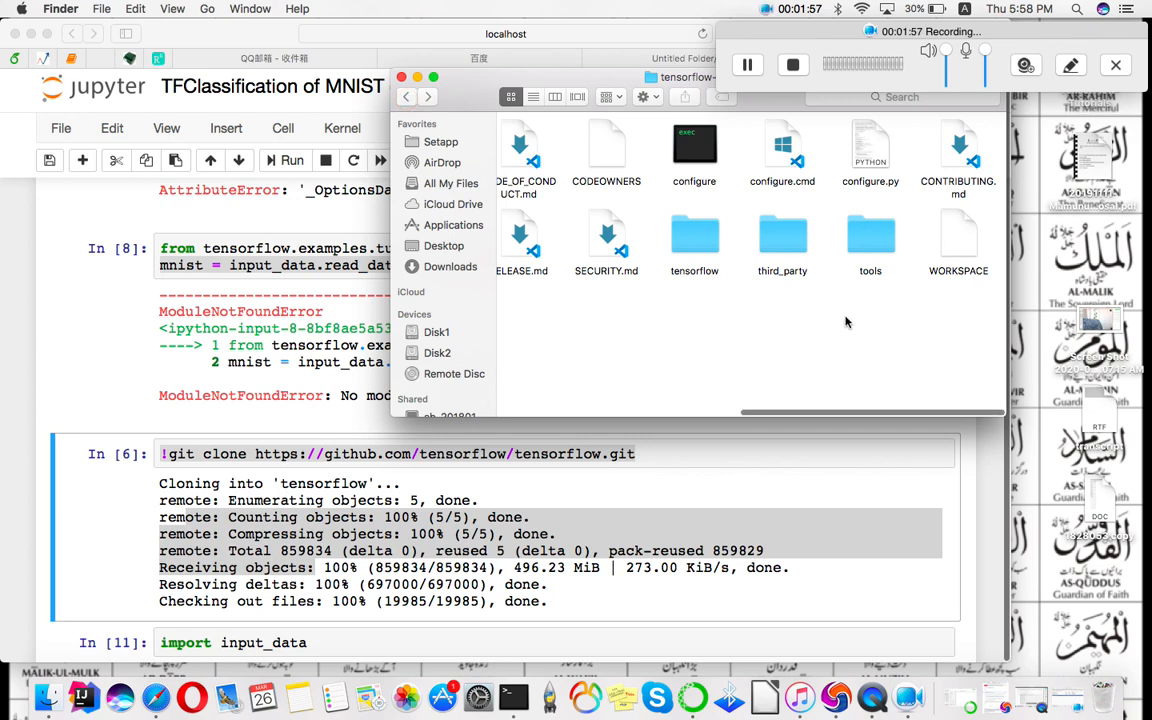
{"action": "key", "text": "super+Up"}
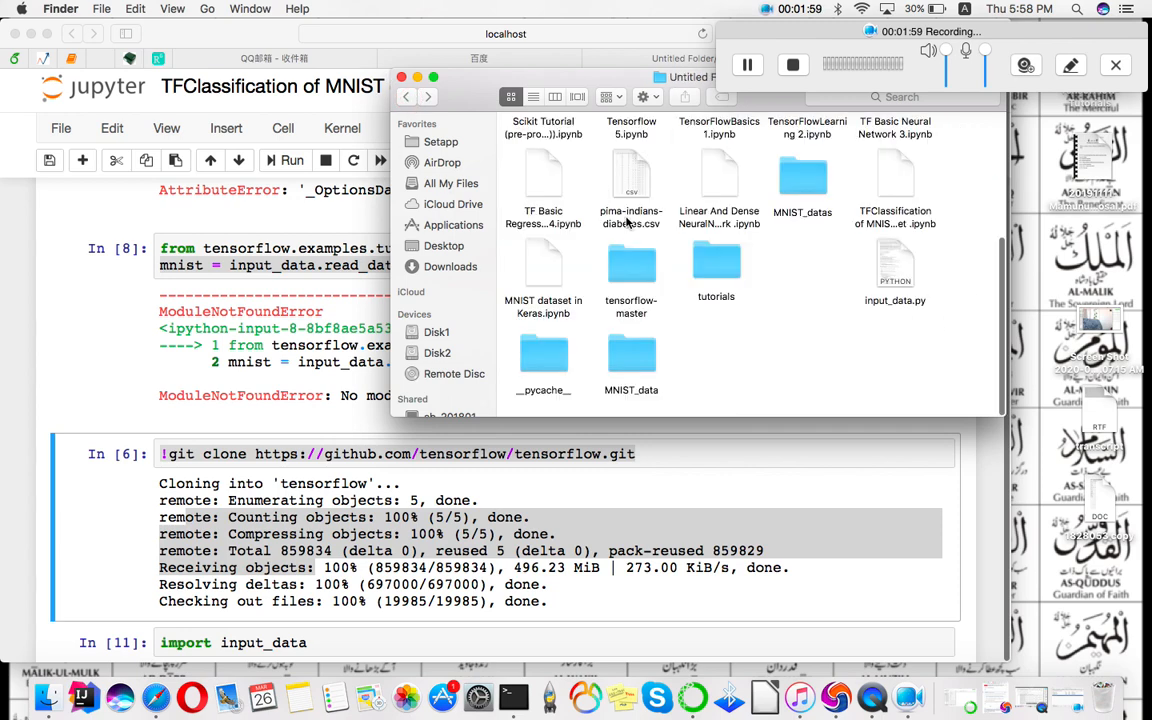
Step: Reposition input_data.py in the notebook folder and return to the MNIST notebook
{"action": "left_click_drag", "start_coordinate": [897, 275], "coordinate": [822, 285]}
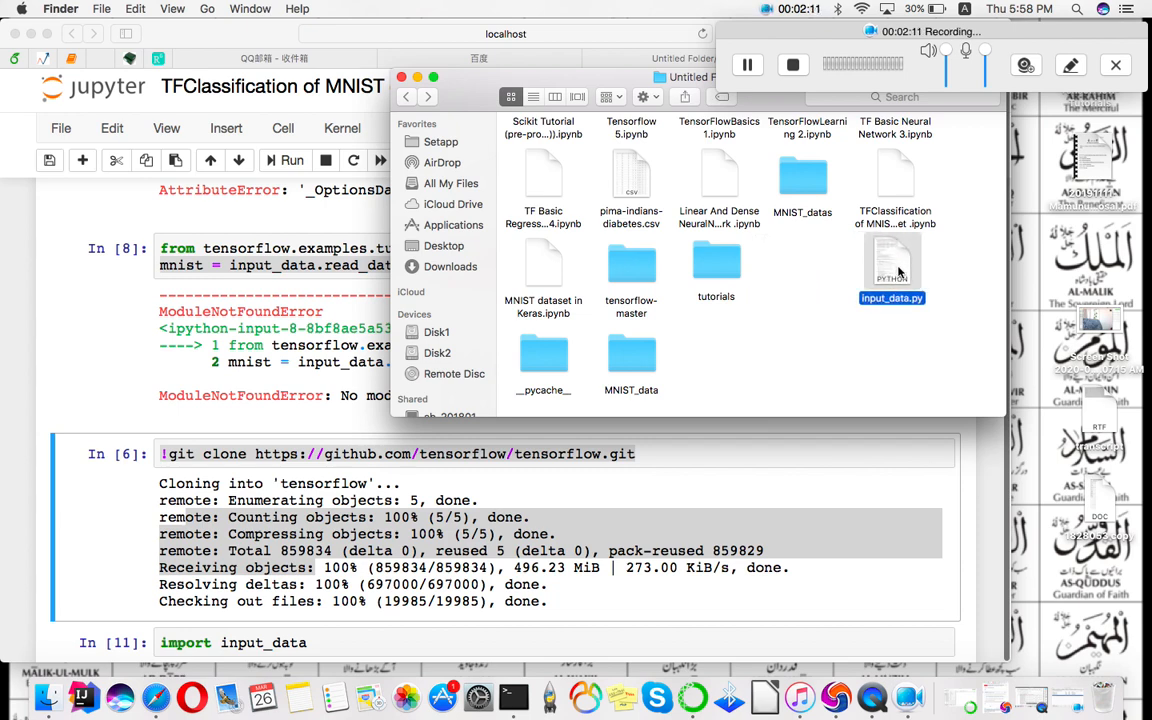
{"action": "left_click_drag", "start_coordinate": [885, 268], "coordinate": [905, 272]}
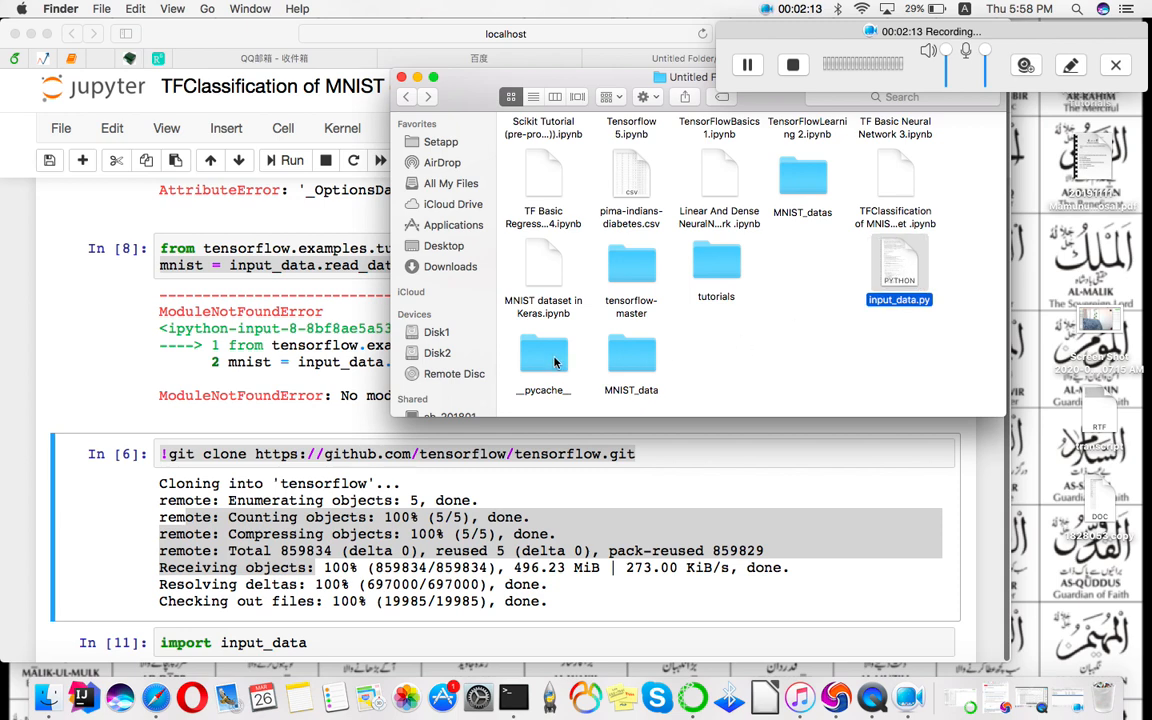
{"action": "left_click", "coordinate": [372, 533]}
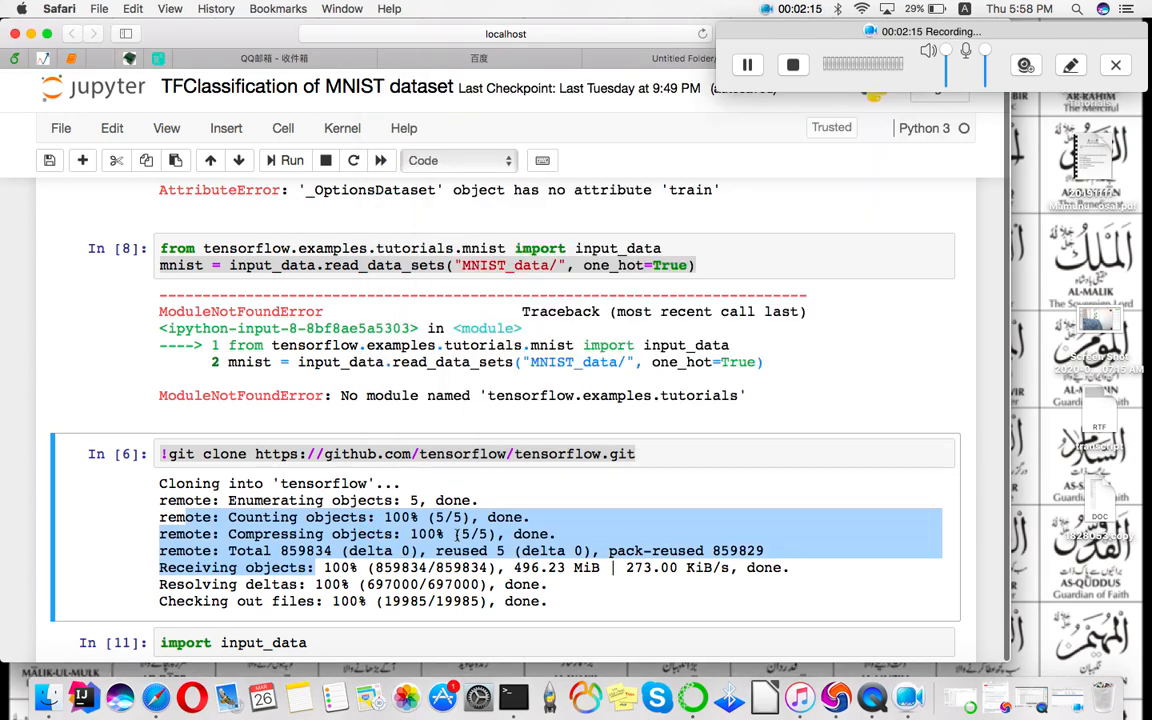
{"action": "scroll", "coordinate": [410, 480], "scroll_direction": "down", "scroll_amount": 4}
Step: Point out the import input_data cell and highlight the mnist = read_data_sets line in In [13]
{"action": "left_click", "coordinate": [308, 456]}
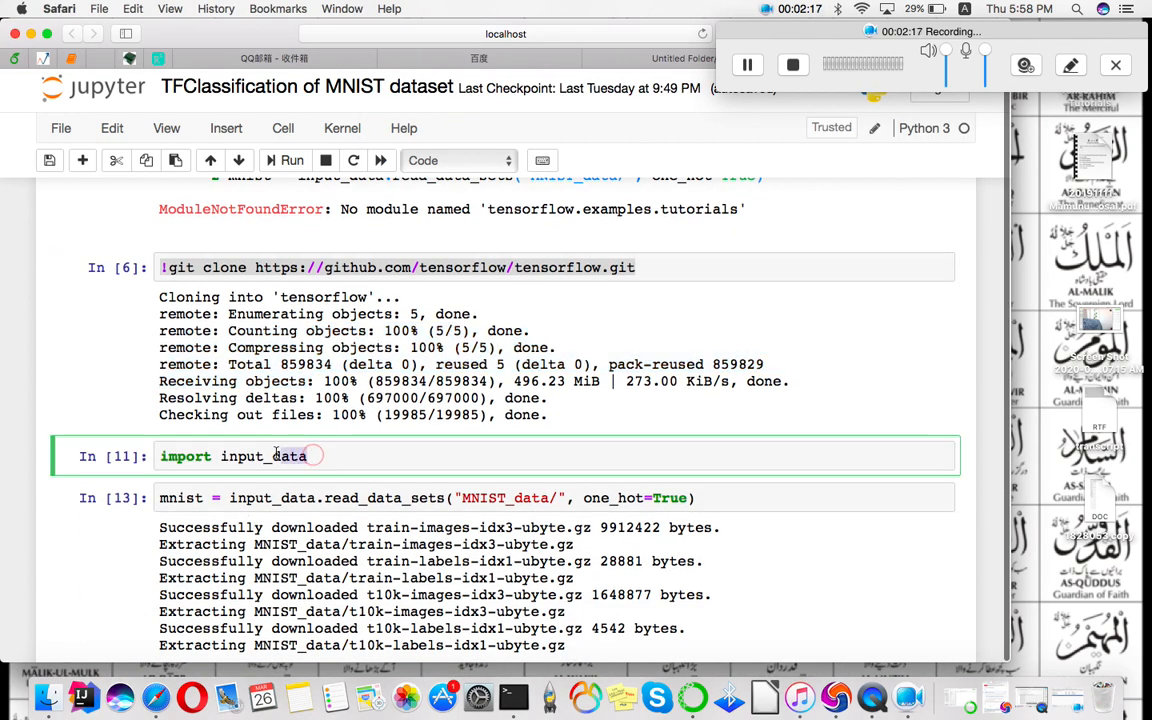
{"action": "left_click", "coordinate": [161, 456]}
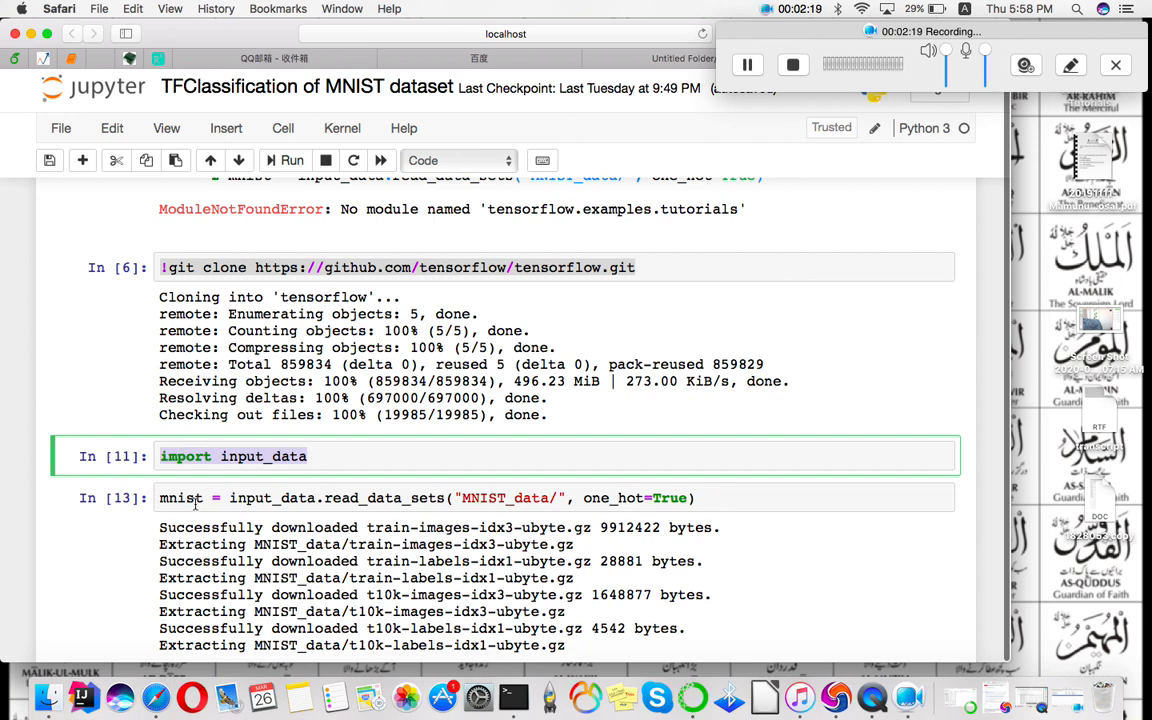
{"action": "left_click_drag", "start_coordinate": [160, 497], "coordinate": [316, 497]}
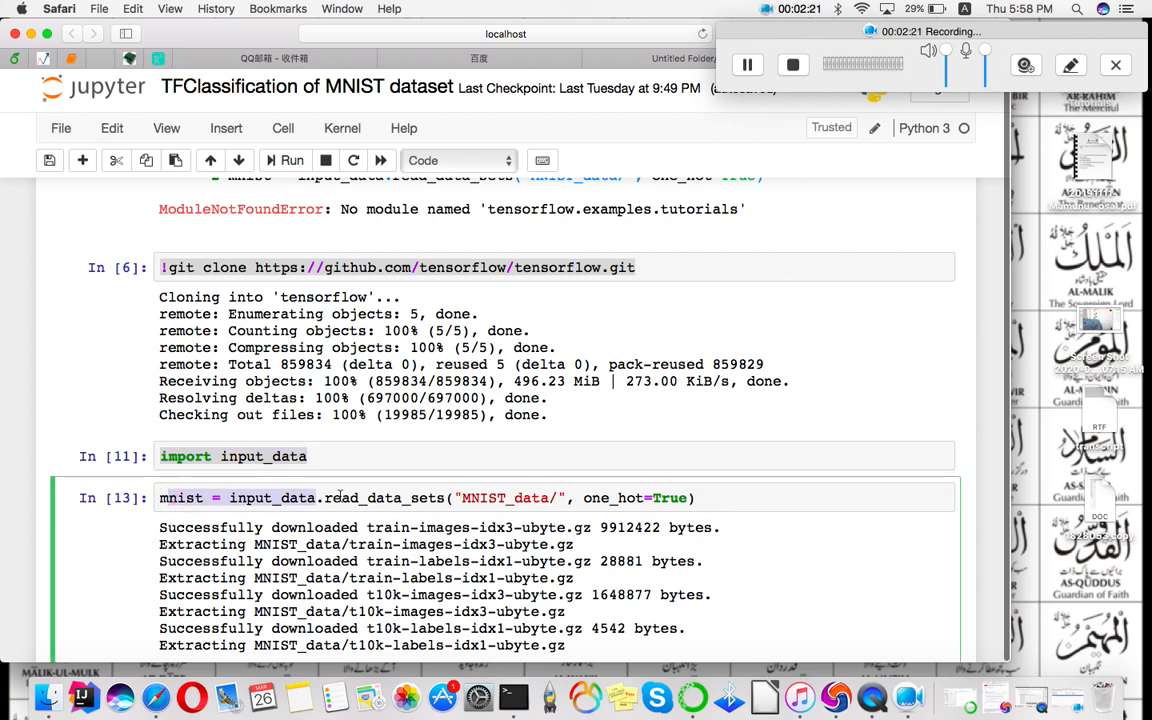
{"action": "left_click_drag", "start_coordinate": [340, 497], "coordinate": [705, 504]}
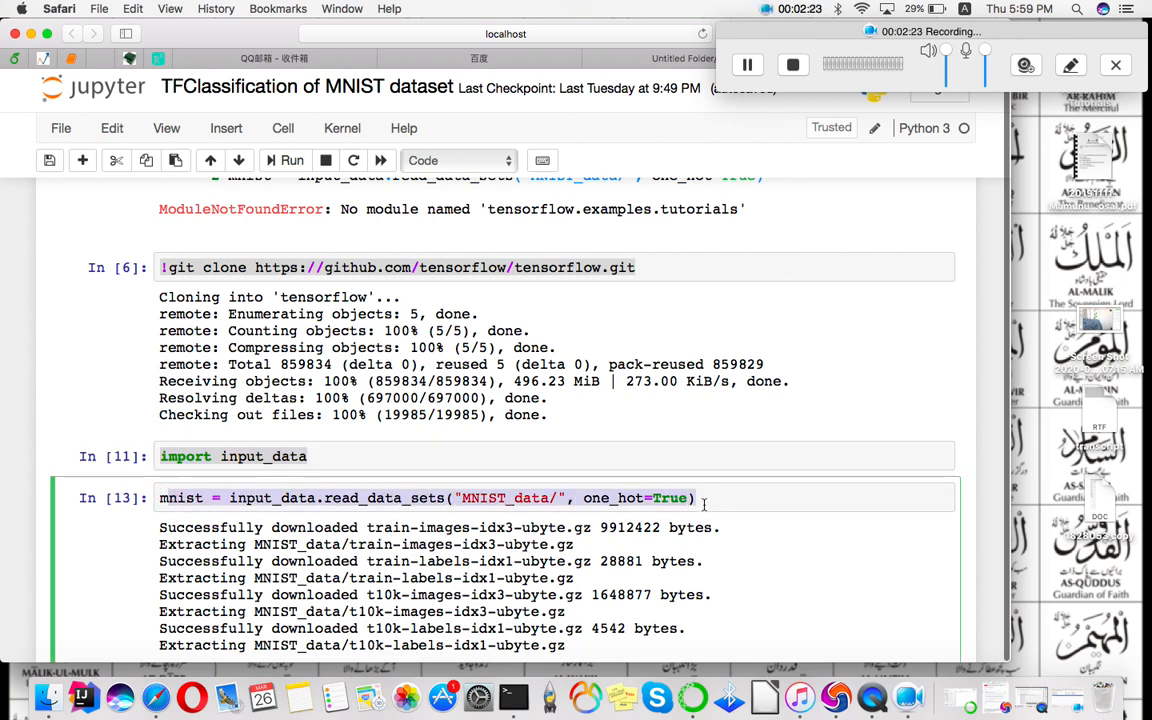
Step: Check the MNIST_data folder and notebook file in Finder, then return to the notebook
{"action": "left_click", "coordinate": [45, 700]}
{"action": "left_click", "coordinate": [631, 358]}
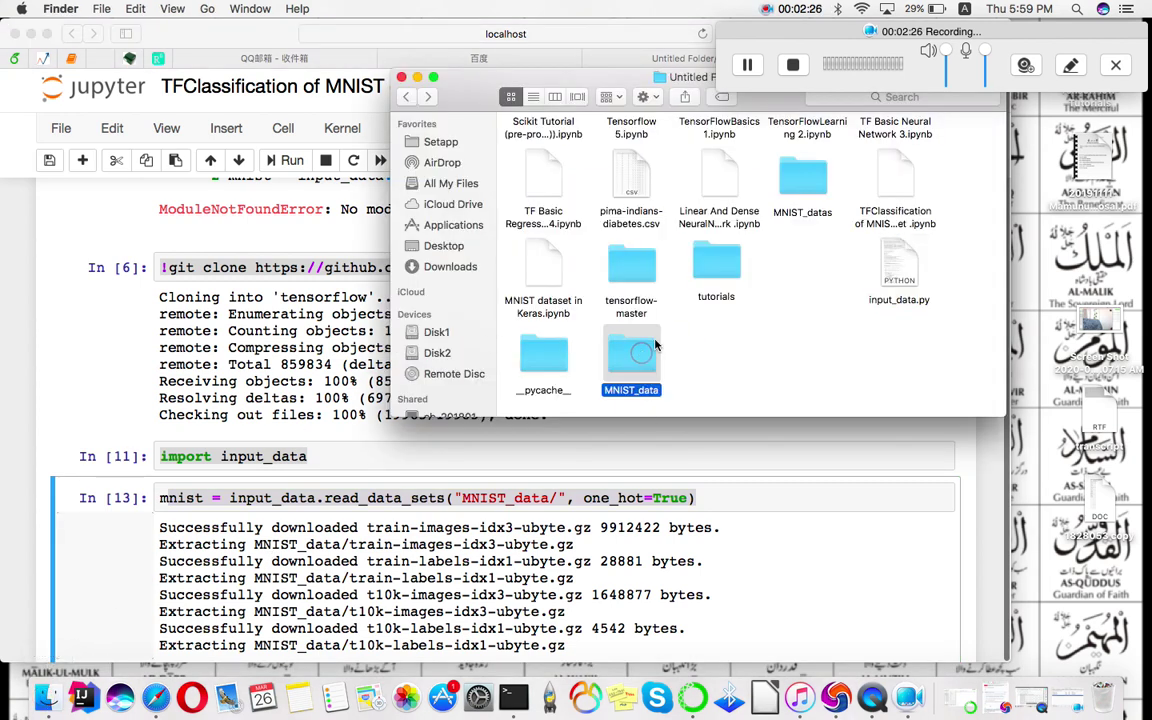
{"action": "left_click", "coordinate": [898, 194]}
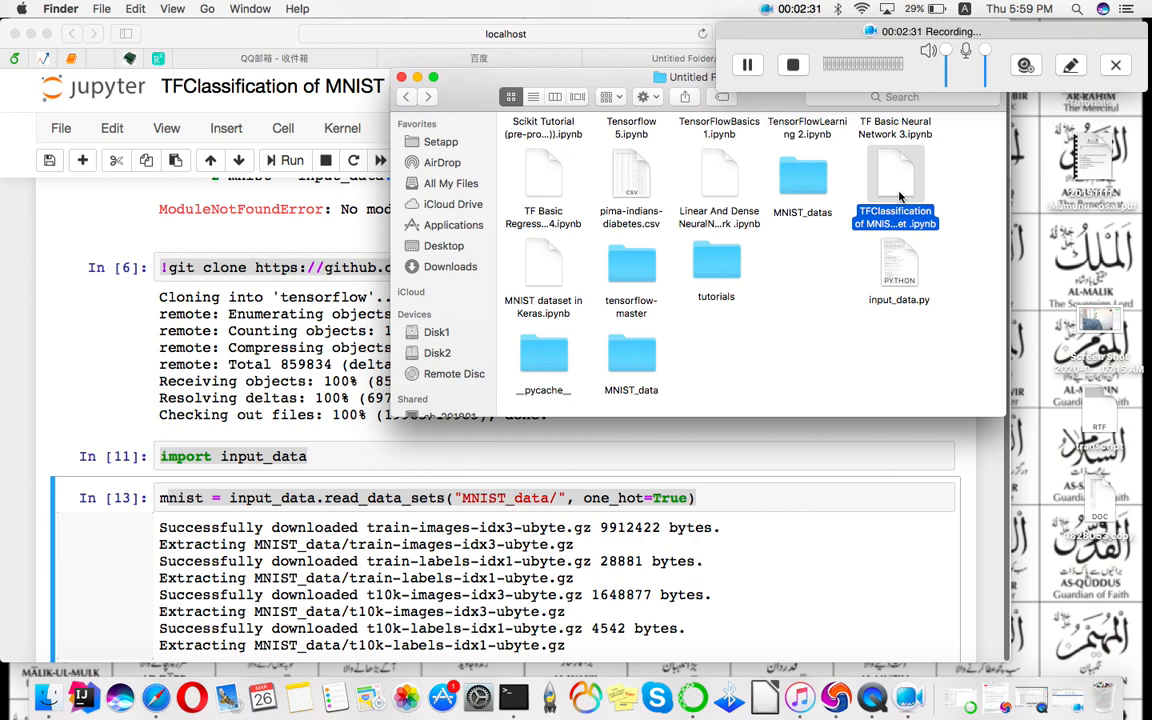
{"action": "left_click", "coordinate": [185, 430]}
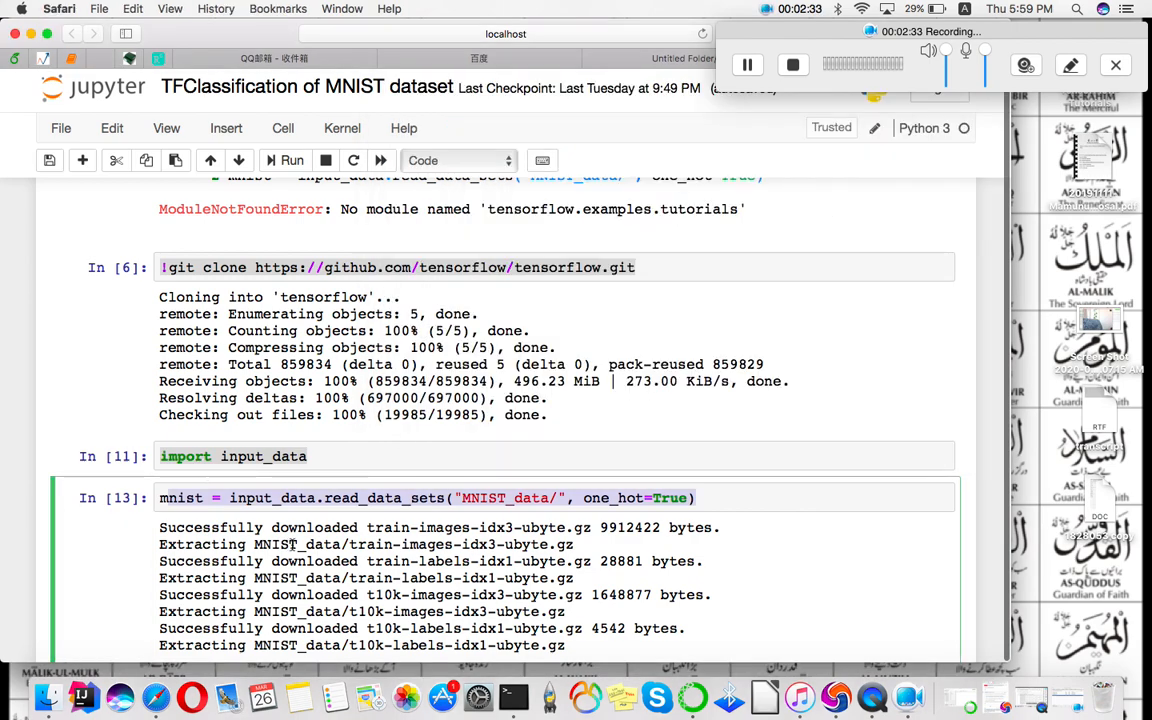
{"action": "scroll", "coordinate": [293, 545], "scroll_direction": "down", "scroll_amount": 4}
{"action": "scroll", "coordinate": [293, 545], "scroll_direction": "down", "scroll_amount": 1}
Step: Review cells In[14]–In[19]: type, 55000 train and 10000 test examples, shape (55000, 784)
{"action": "left_click", "coordinate": [245, 418]}
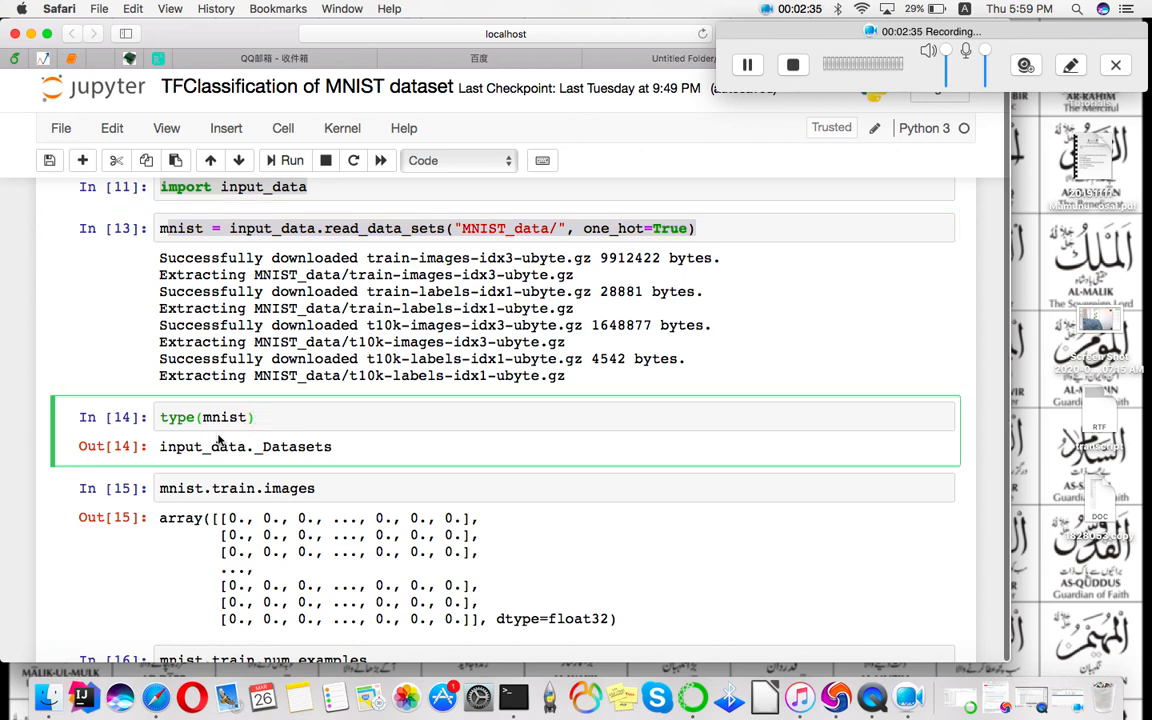
{"action": "left_click", "coordinate": [272, 488]}
{"action": "double_click", "coordinate": [272, 488]}
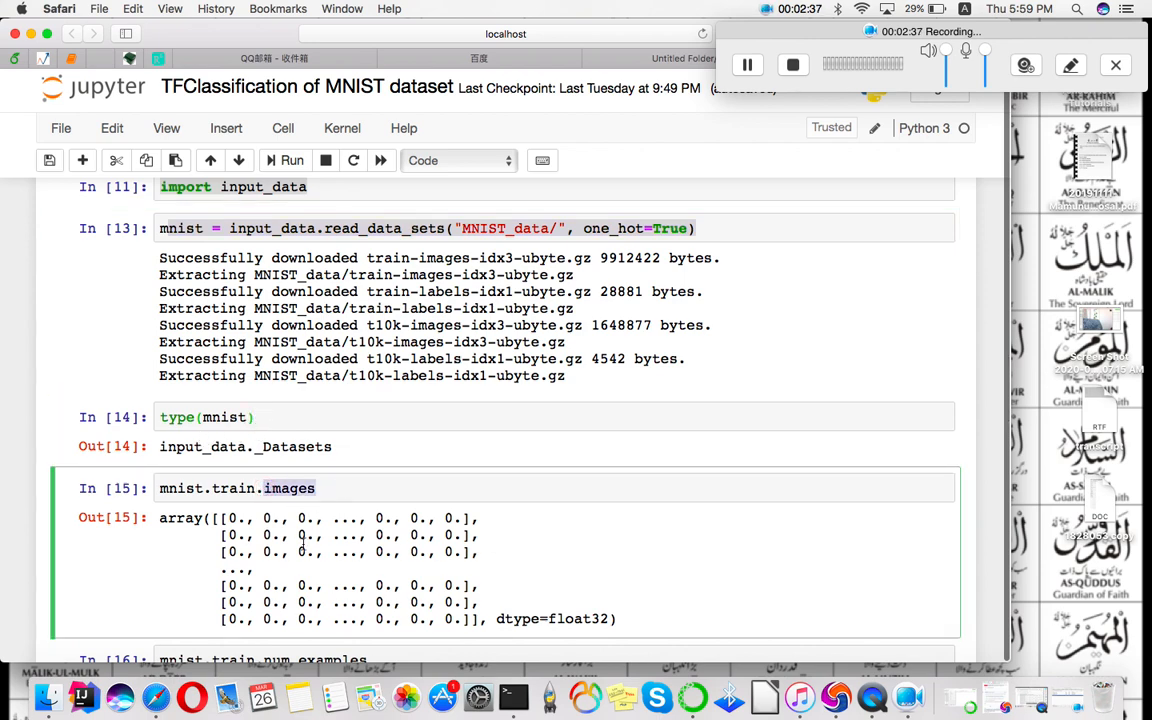
{"action": "scroll", "coordinate": [308, 540], "scroll_direction": "down", "scroll_amount": 2}
{"action": "scroll", "coordinate": [308, 540], "scroll_direction": "down", "scroll_amount": 4}
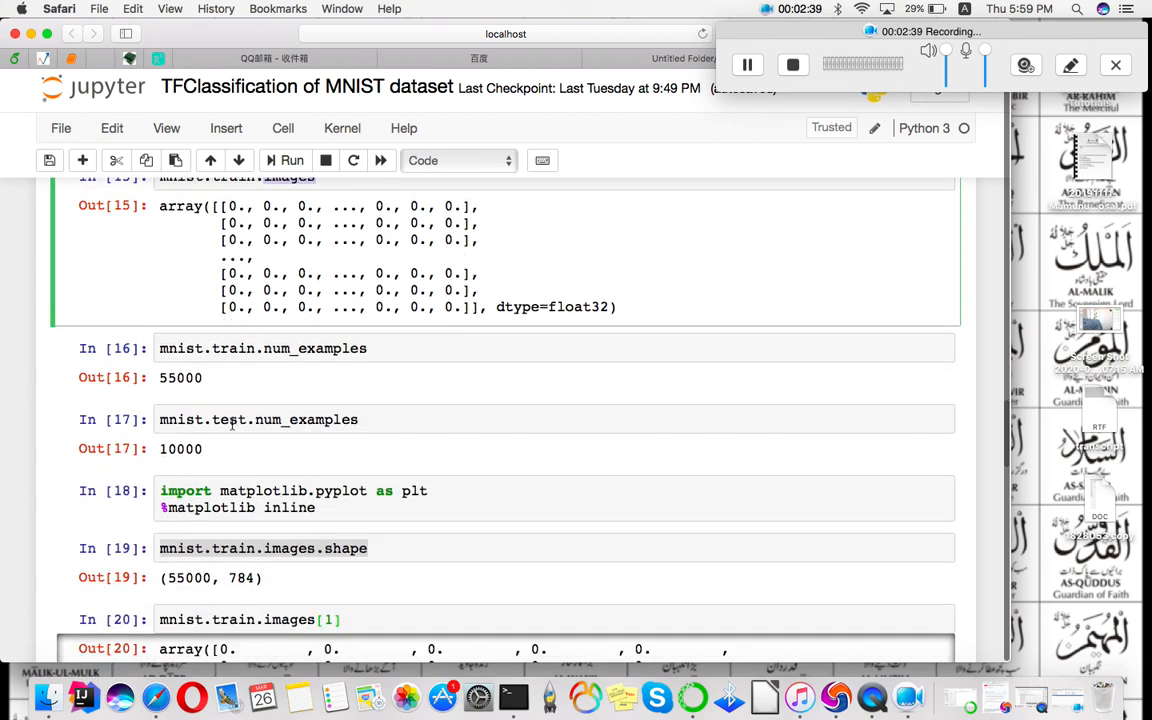
{"action": "left_click", "coordinate": [222, 419]}
{"action": "left_click", "coordinate": [226, 348]}
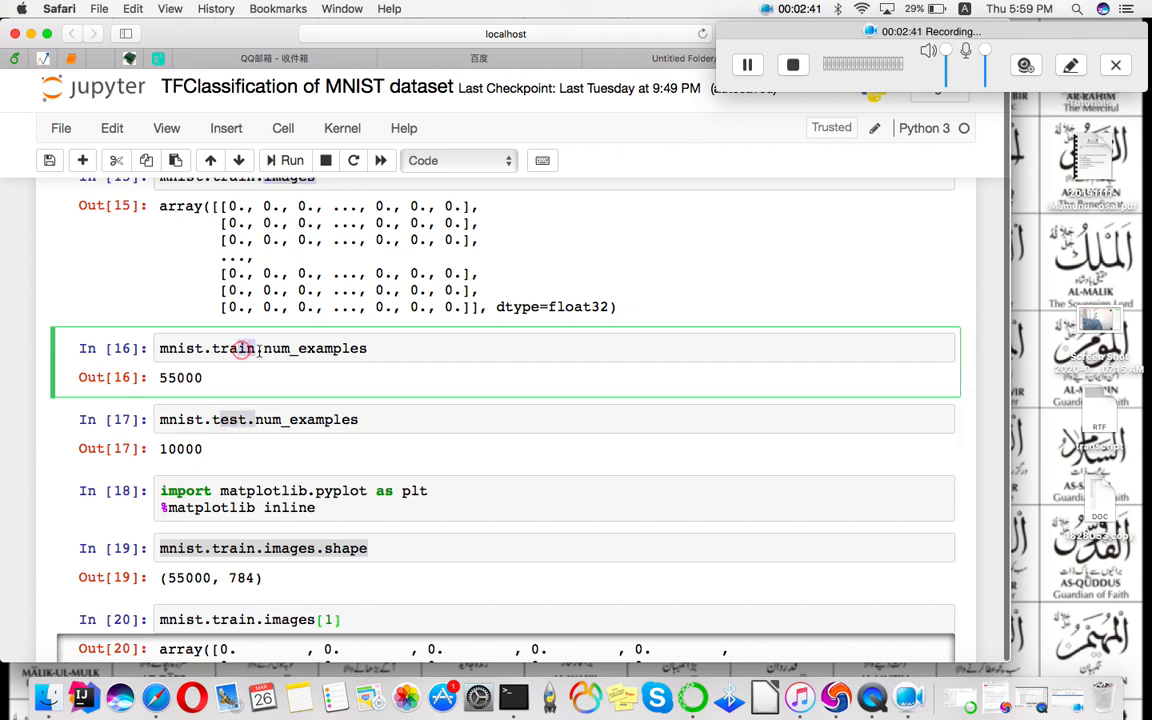
{"action": "left_click", "coordinate": [281, 548]}
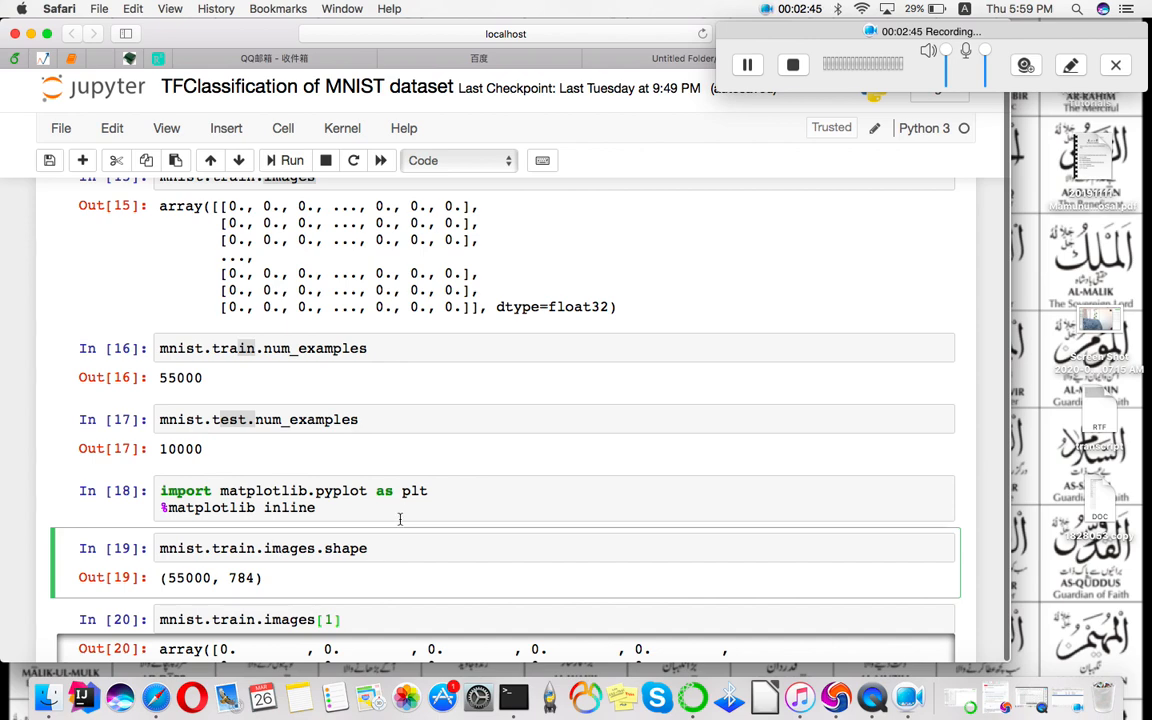
{"action": "scroll", "coordinate": [472, 574], "scroll_direction": "down", "scroll_amount": 3}
{"action": "scroll", "coordinate": [472, 574], "scroll_direction": "down", "scroll_amount": 2}
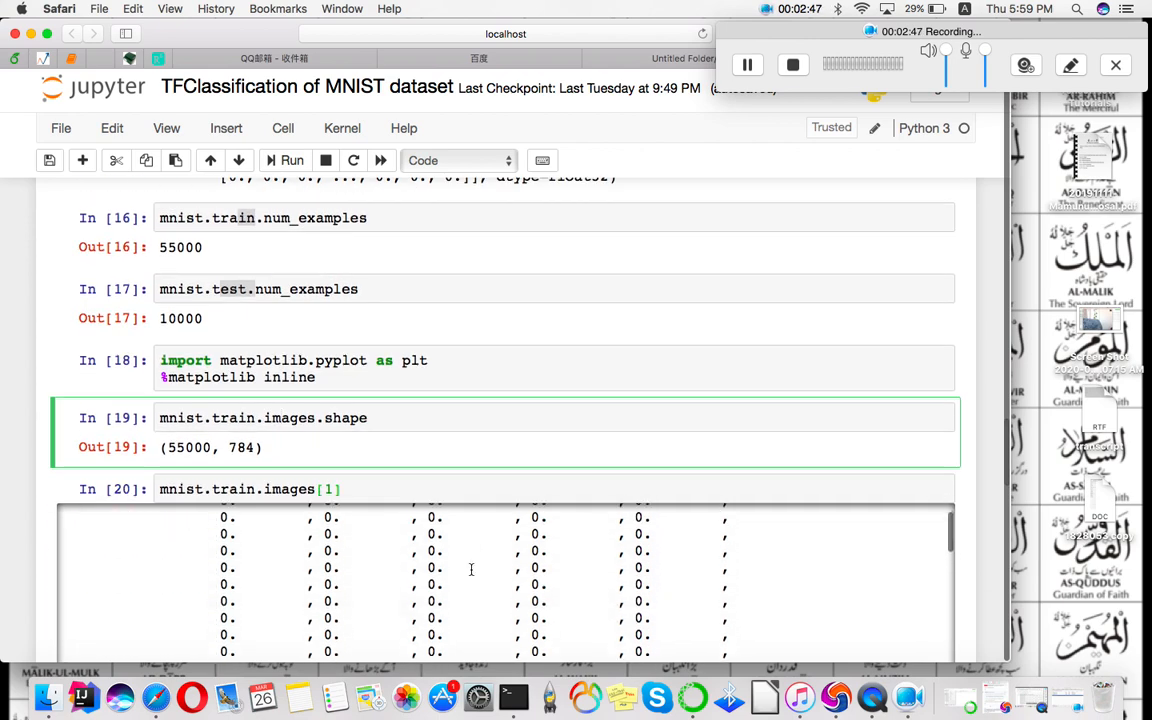
{"action": "scroll", "coordinate": [472, 572], "scroll_direction": "down", "scroll_amount": 2}
{"action": "scroll", "coordinate": [471, 567], "scroll_direction": "down", "scroll_amount": 3}
{"action": "scroll", "coordinate": [471, 567], "scroll_direction": "down", "scroll_amount": 2}
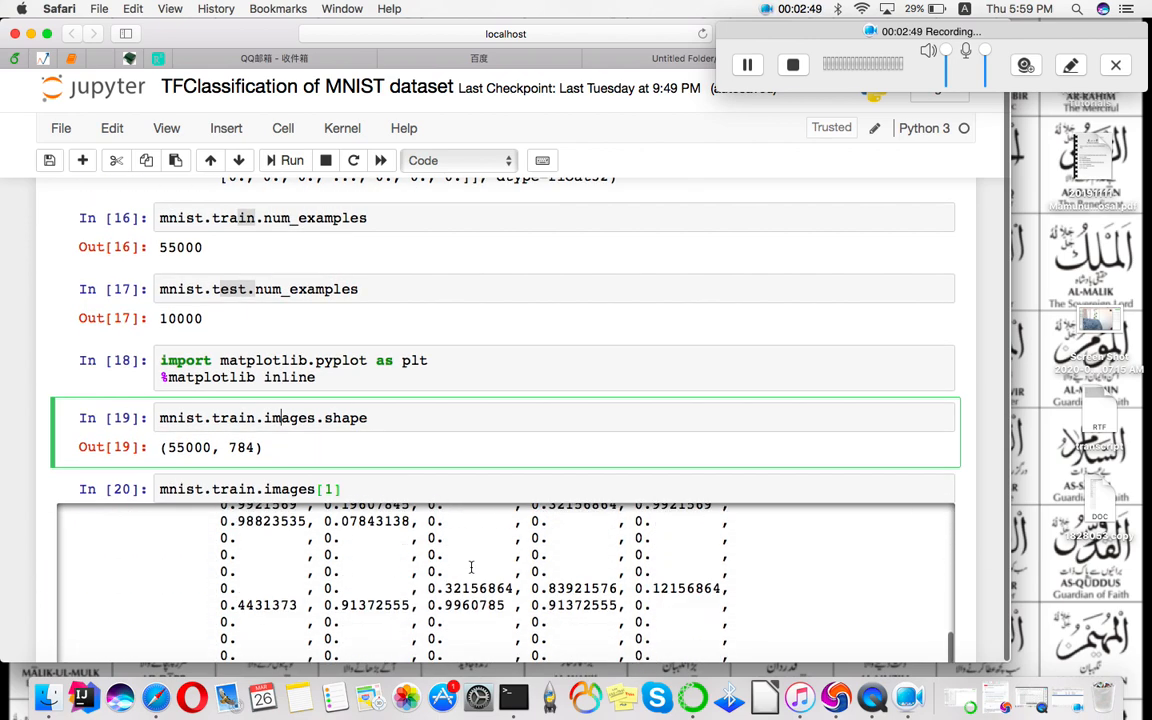
{"action": "scroll", "coordinate": [471, 567], "scroll_direction": "down", "scroll_amount": 2}
{"action": "scroll", "coordinate": [471, 567], "scroll_direction": "down", "scroll_amount": 2}
{"action": "scroll", "coordinate": [471, 567], "scroll_direction": "down", "scroll_amount": 3}
{"action": "scroll", "coordinate": [471, 567], "scroll_direction": "down", "scroll_amount": 5}
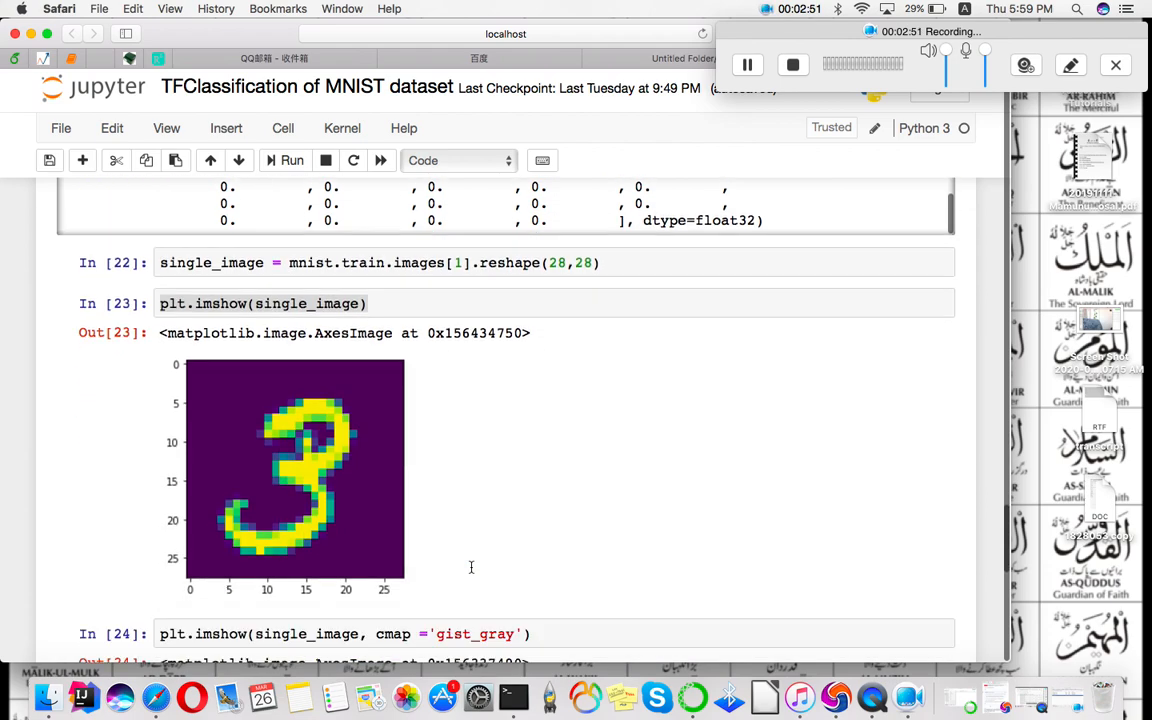
{"action": "scroll", "coordinate": [471, 567], "scroll_direction": "down", "scroll_amount": 2}
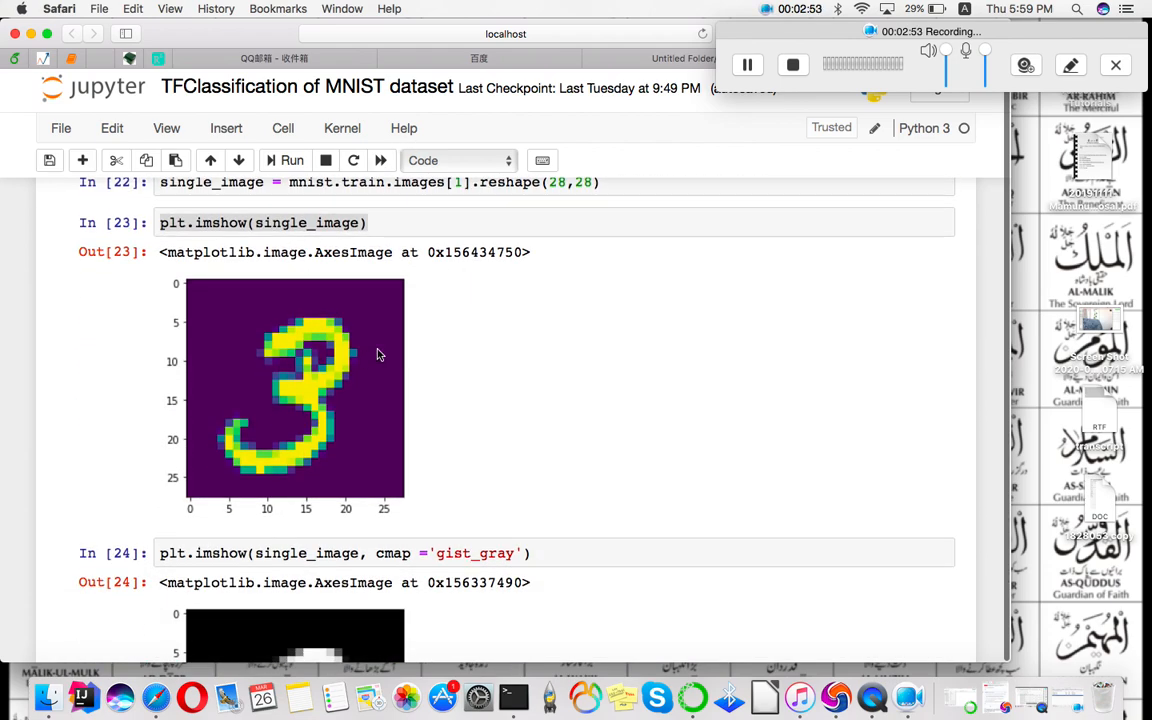
{"action": "scroll", "coordinate": [478, 498], "scroll_direction": "up", "scroll_amount": 5}
{"action": "scroll", "coordinate": [478, 495], "scroll_direction": "up", "scroll_amount": 2}
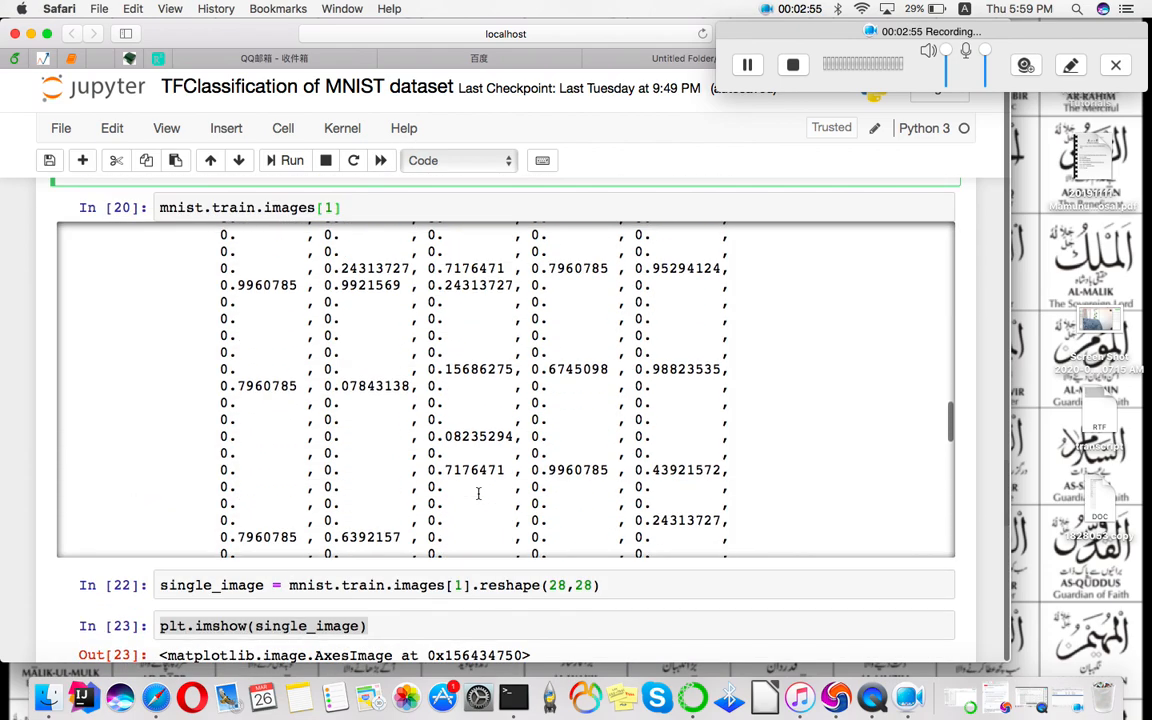
{"action": "scroll", "coordinate": [478, 495], "scroll_direction": "up", "scroll_amount": 2}
{"action": "scroll", "coordinate": [478, 493], "scroll_direction": "up", "scroll_amount": 3}
{"action": "scroll", "coordinate": [478, 493], "scroll_direction": "up", "scroll_amount": 2}
{"action": "scroll", "coordinate": [478, 493], "scroll_direction": "up", "scroll_amount": 1}
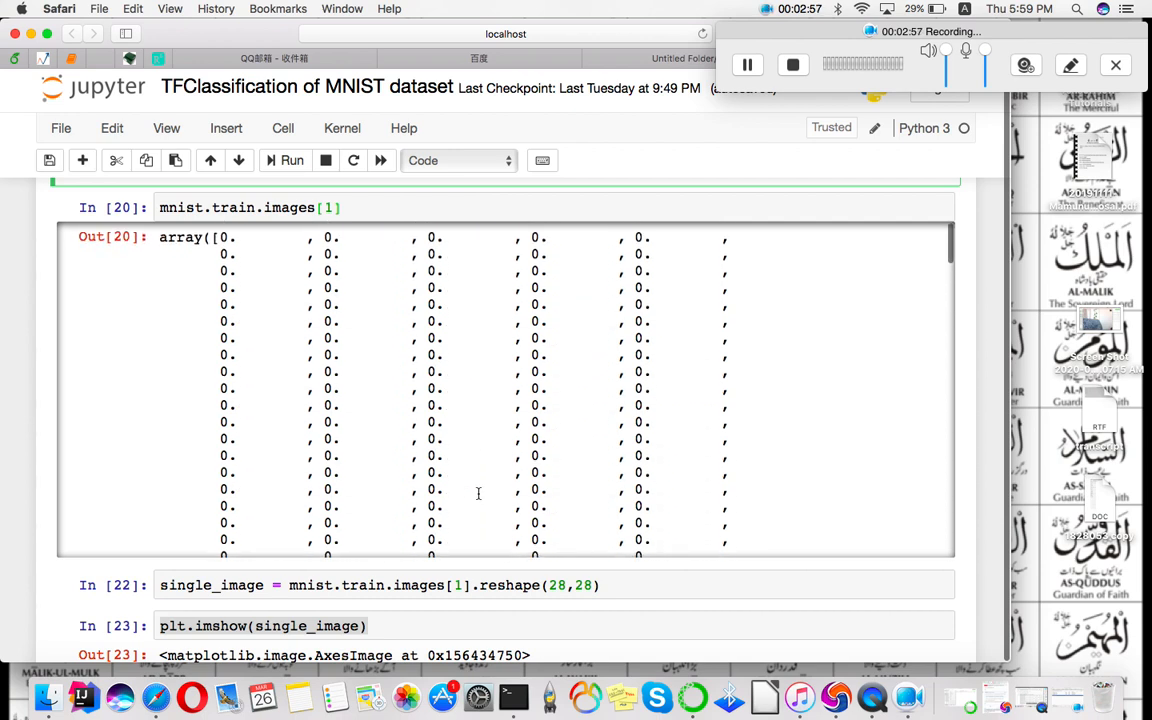